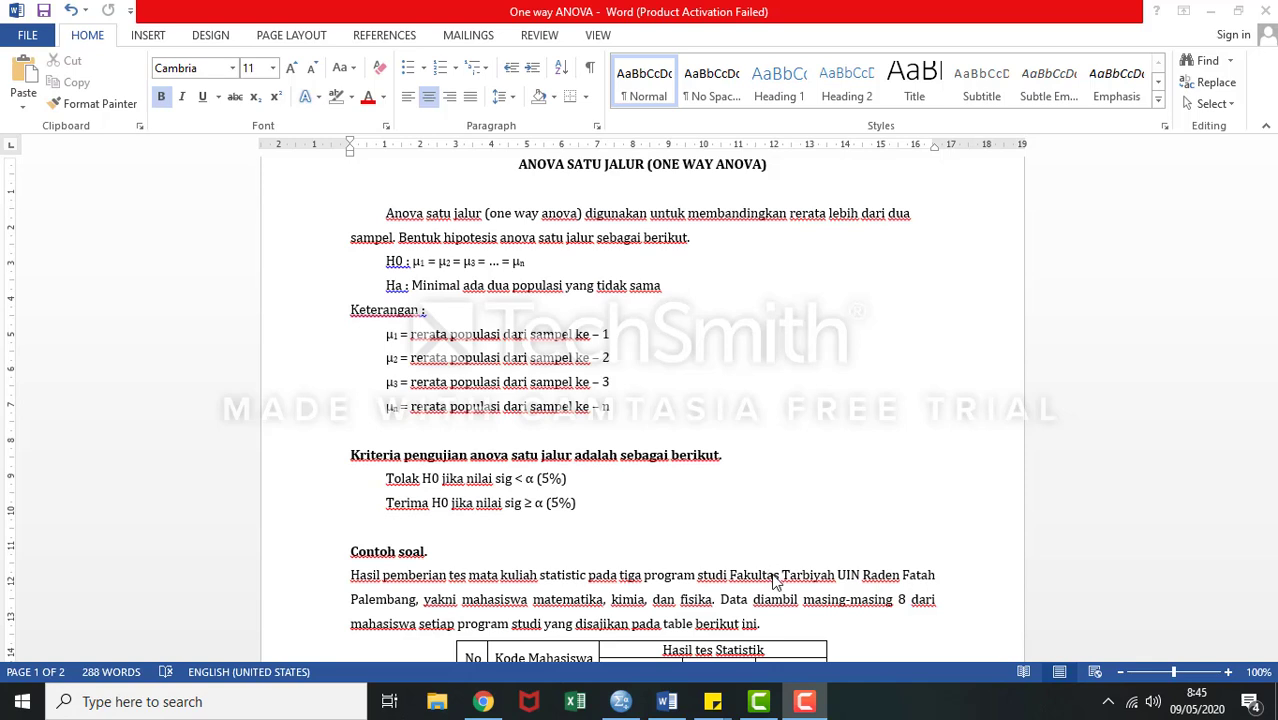
Read through the one-way ANOVA hypotheses, the test criteria and the example problem down to its data table
{"action": "left_click", "coordinate": [772, 575]}
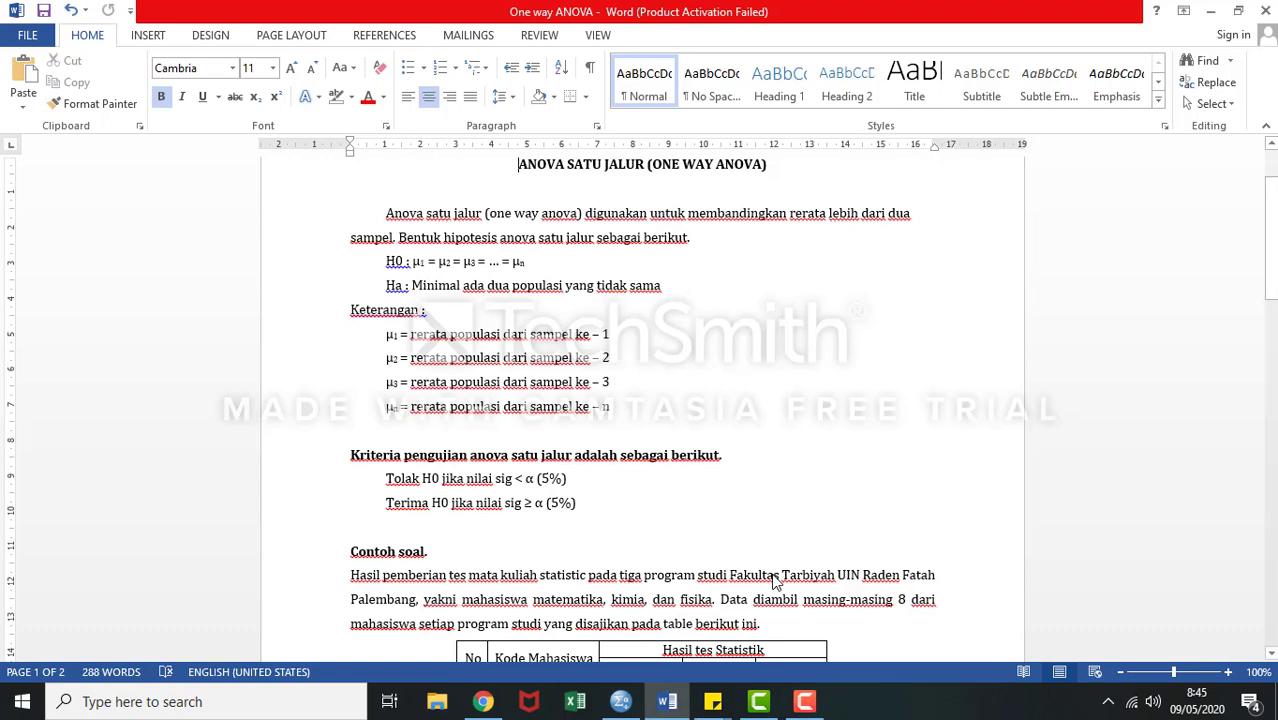
{"action": "key", "text": "Down"}
{"action": "key", "text": "Down"}
{"action": "key", "text": "Down"}
{"action": "key", "text": "Down"}
{"action": "key", "text": "Down"}
{"action": "key", "text": "Down"}
{"action": "key", "text": "Down"}
{"action": "key", "text": "Down"}
{"action": "key", "text": "Down"}
{"action": "key", "text": "Down"}
{"action": "key", "text": "Down"}
{"action": "key", "text": "Down"}
{"action": "key", "text": "Down"}
{"action": "key", "text": "Down"}
{"action": "key", "text": "Down"}
{"action": "key", "text": "Down"}
{"action": "key", "text": "Down"}
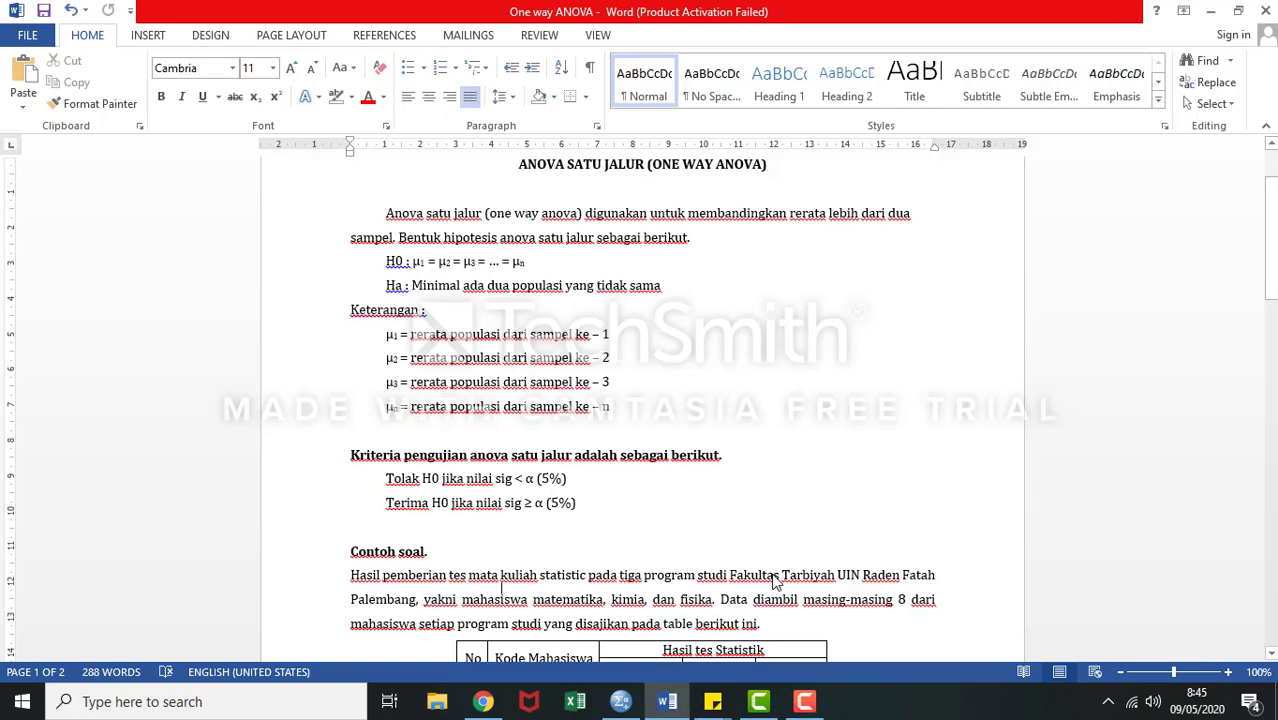
{"action": "key", "text": "Down"}
{"action": "key", "text": "Down"}
{"action": "key", "text": "Down"}
{"action": "key", "text": "Down"}
{"action": "key", "text": "Down"}
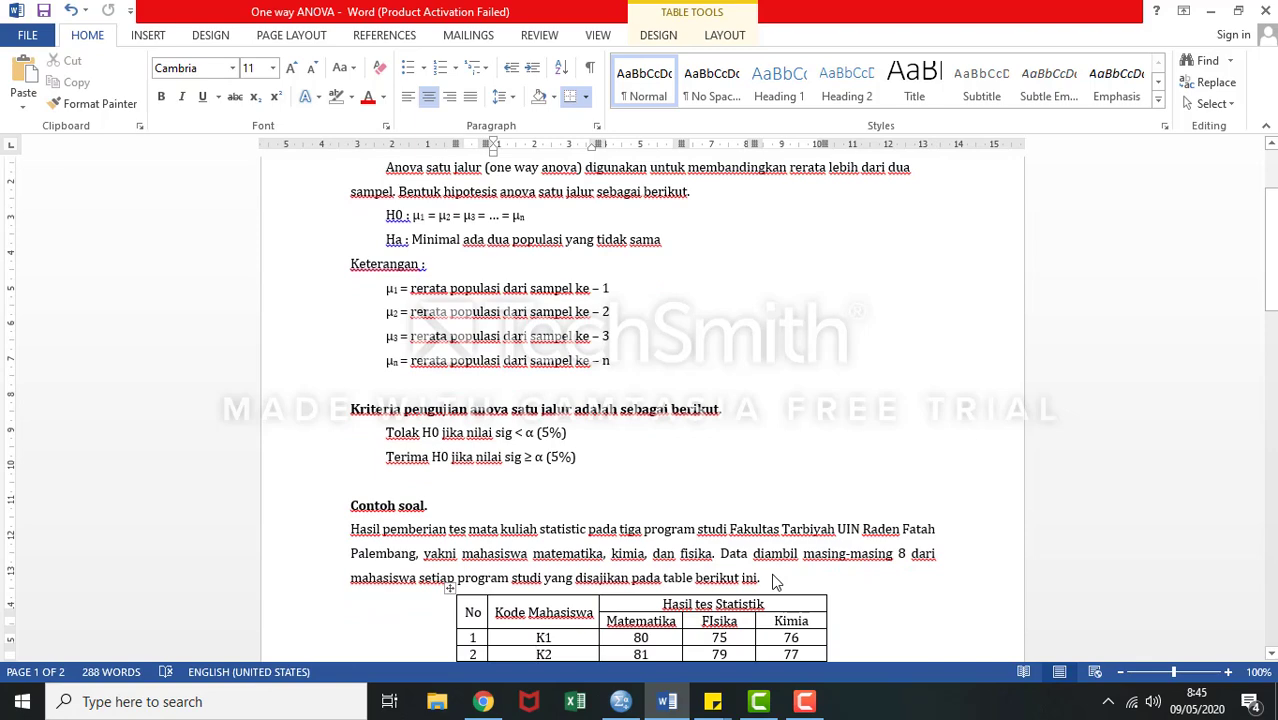
{"action": "key", "text": "Down"}
{"action": "key", "text": "Down"}
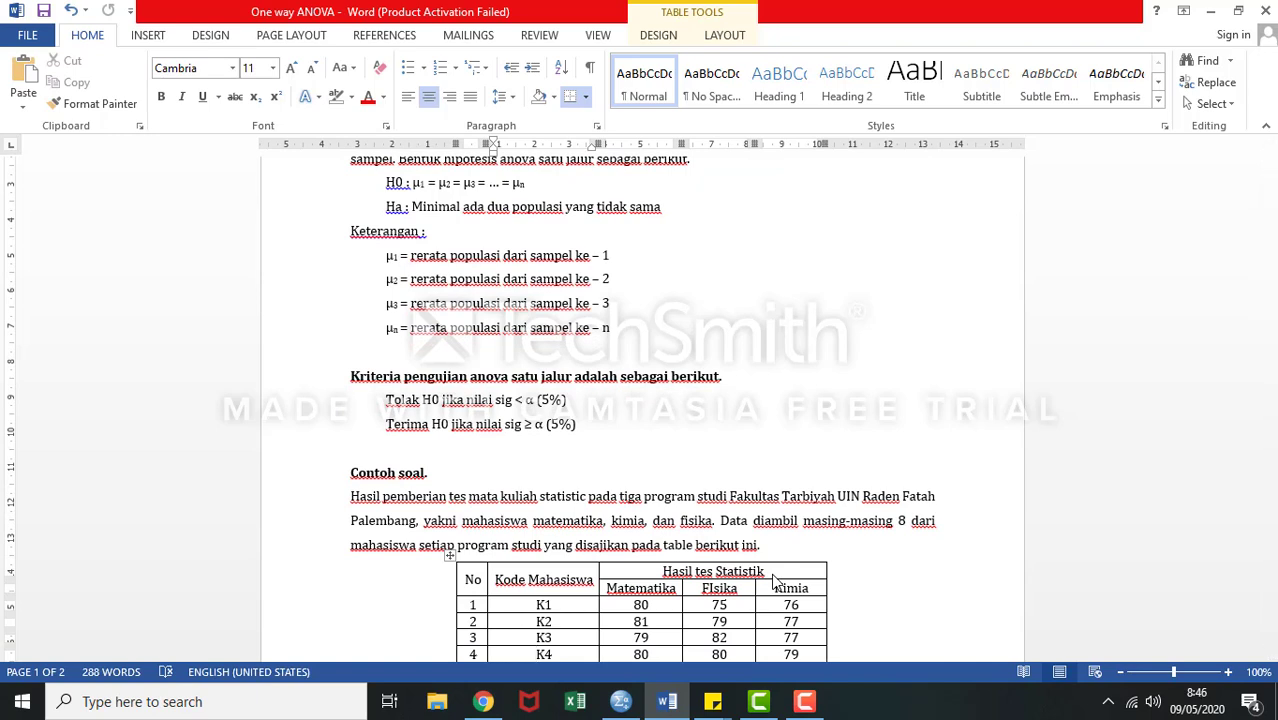
{"action": "scroll", "coordinate": [773, 583], "scroll_direction": "down", "scroll_amount": 1}
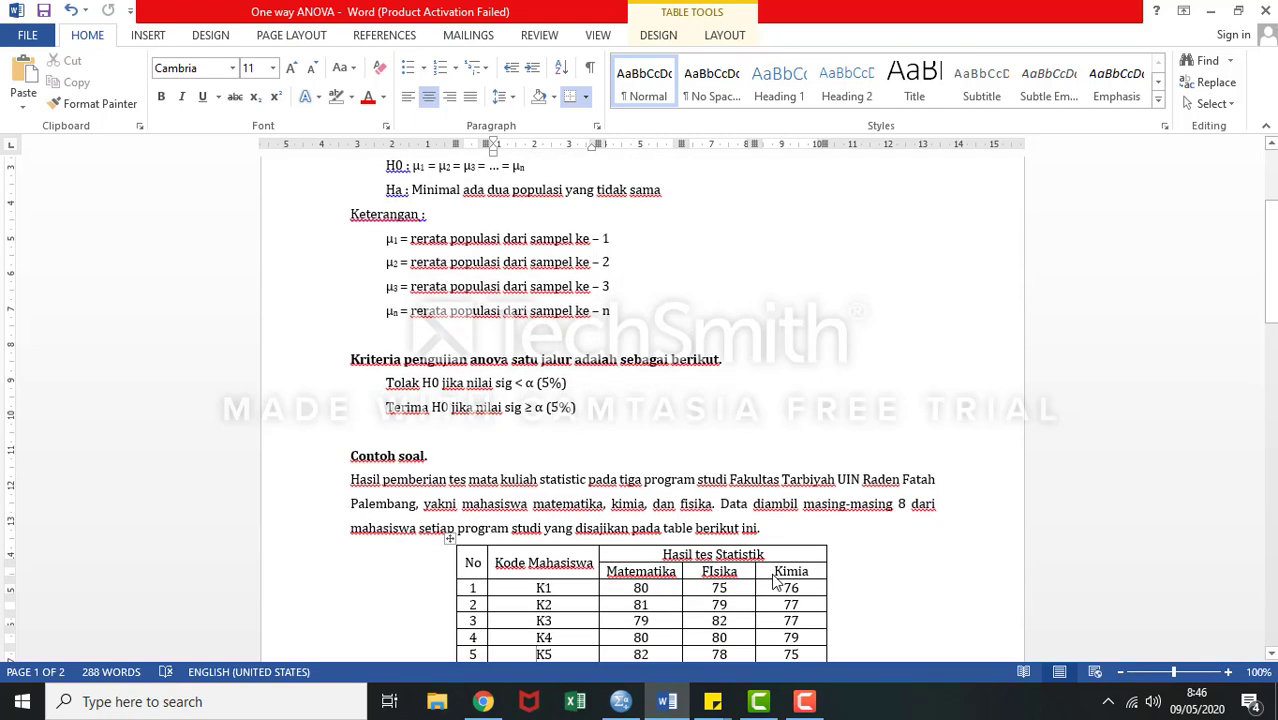
Change the number of students sampled per study programme to 6 in the "Contoh soal" paragraph
{"action": "double_click", "coordinate": [922, 504]}
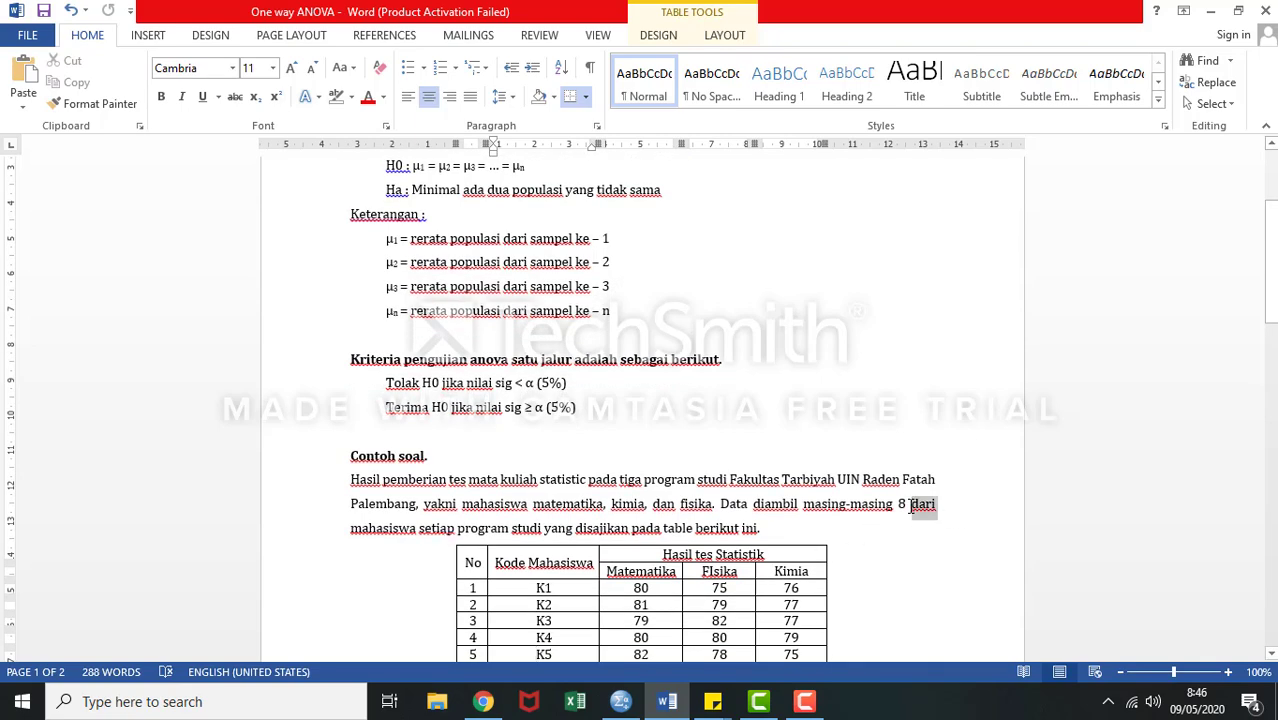
{"action": "left_click", "coordinate": [912, 505]}
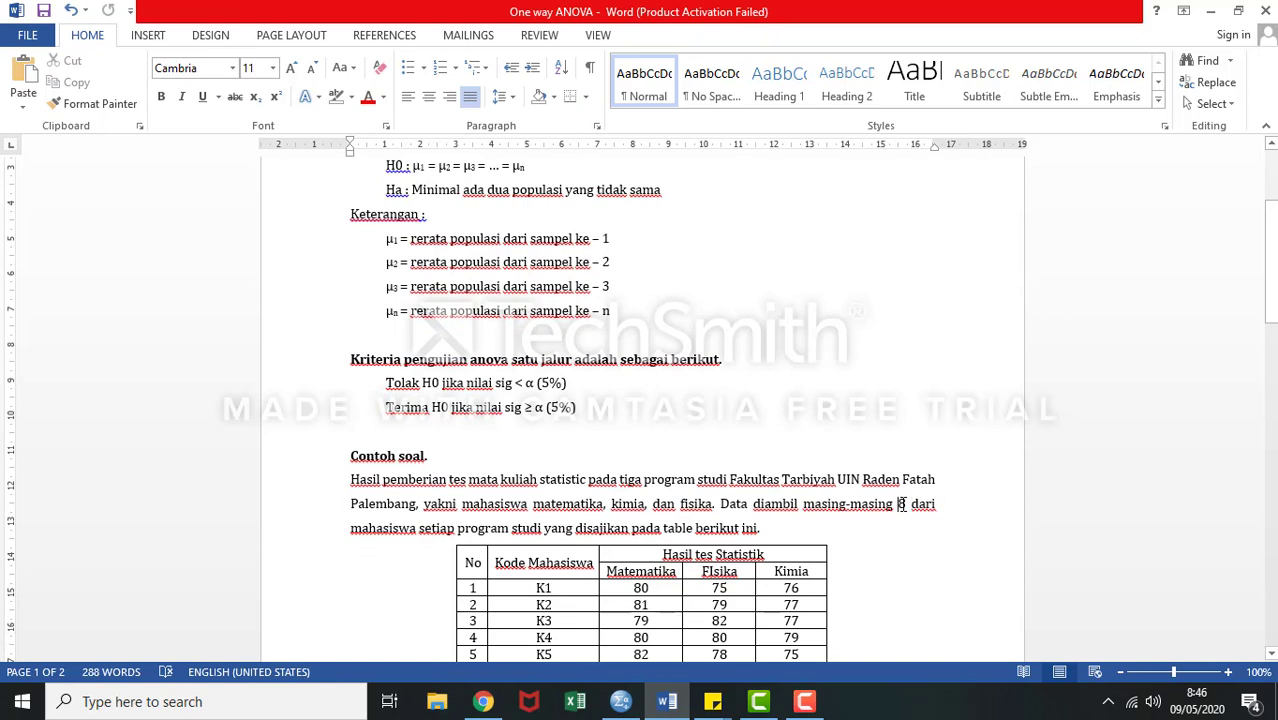
{"action": "key", "text": "BackSpace"}
{"action": "type", "text": "6"}
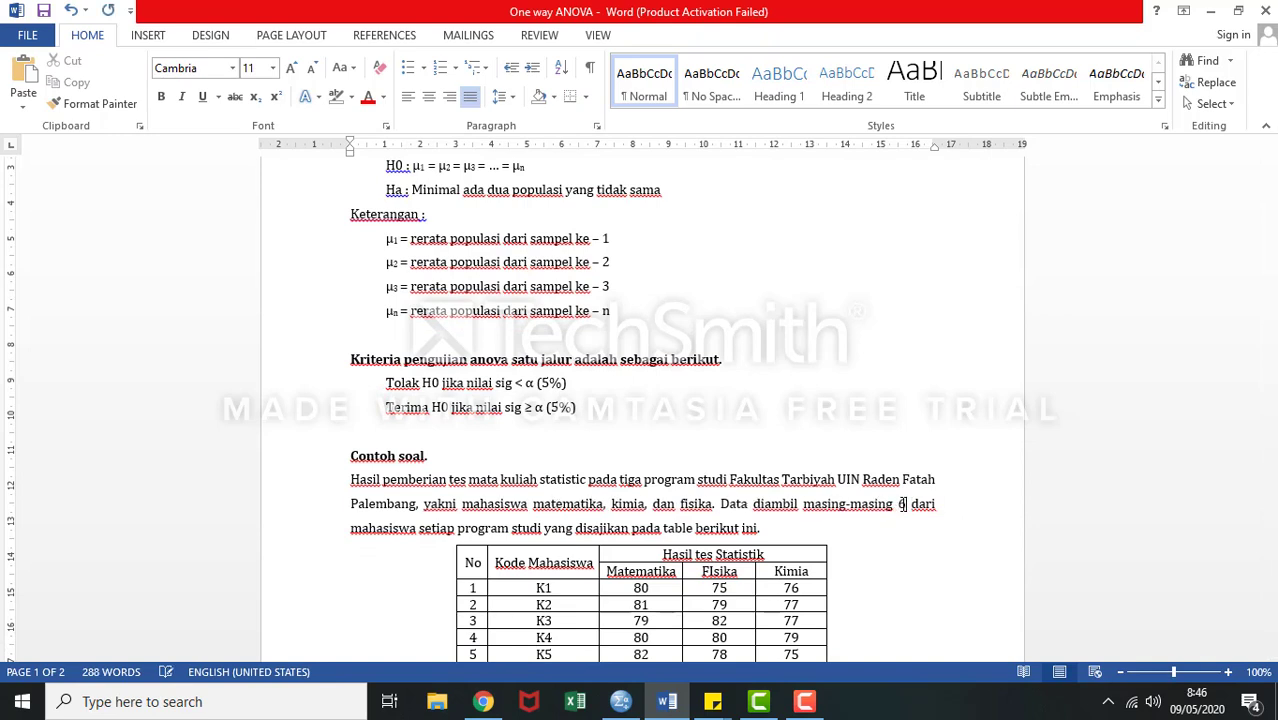
Examine the statistics test score table for Matematika, FIsika and Kimia and the research question below it
{"action": "key", "text": "Down"}
{"action": "key", "text": "Down"}
{"action": "key", "text": "Down"}
{"action": "key", "text": "Down"}
{"action": "key", "text": "Down"}
{"action": "key", "text": "Down"}
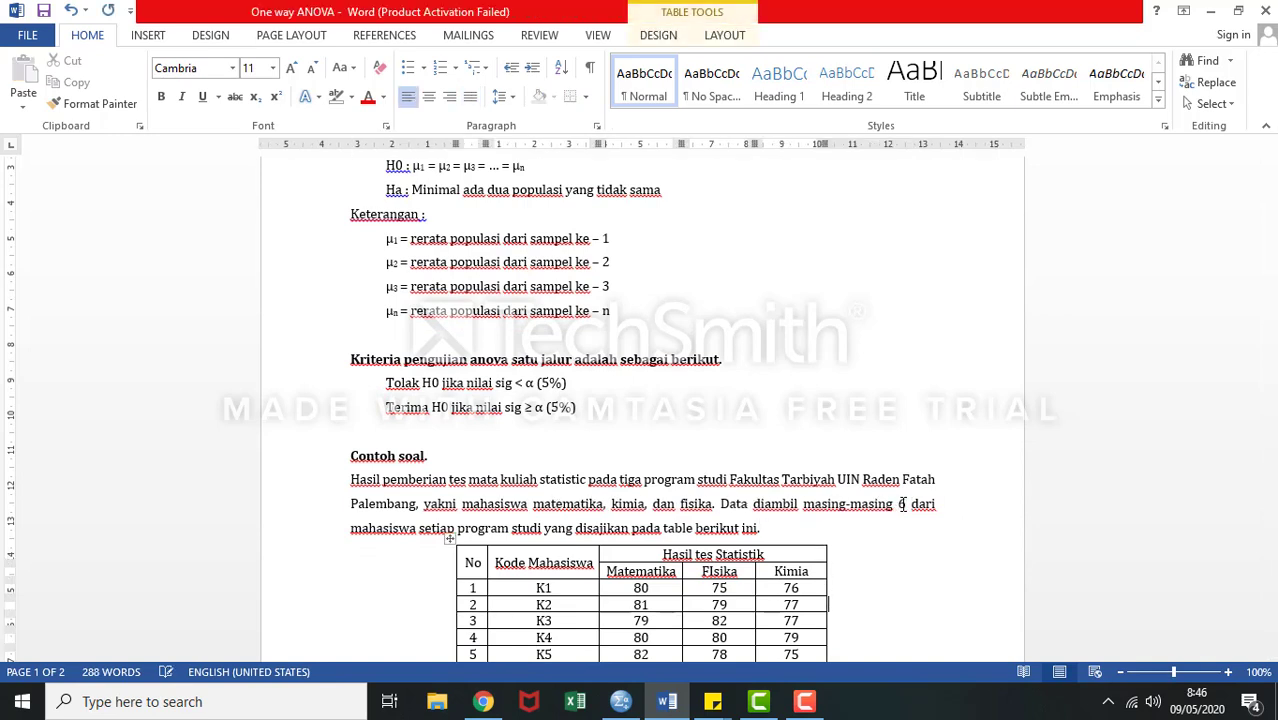
{"action": "key", "text": "Down"}
{"action": "key", "text": "Down"}
{"action": "key", "text": "Down"}
{"action": "key", "text": "Down"}
{"action": "key", "text": "Down"}
{"action": "key", "text": "Down"}
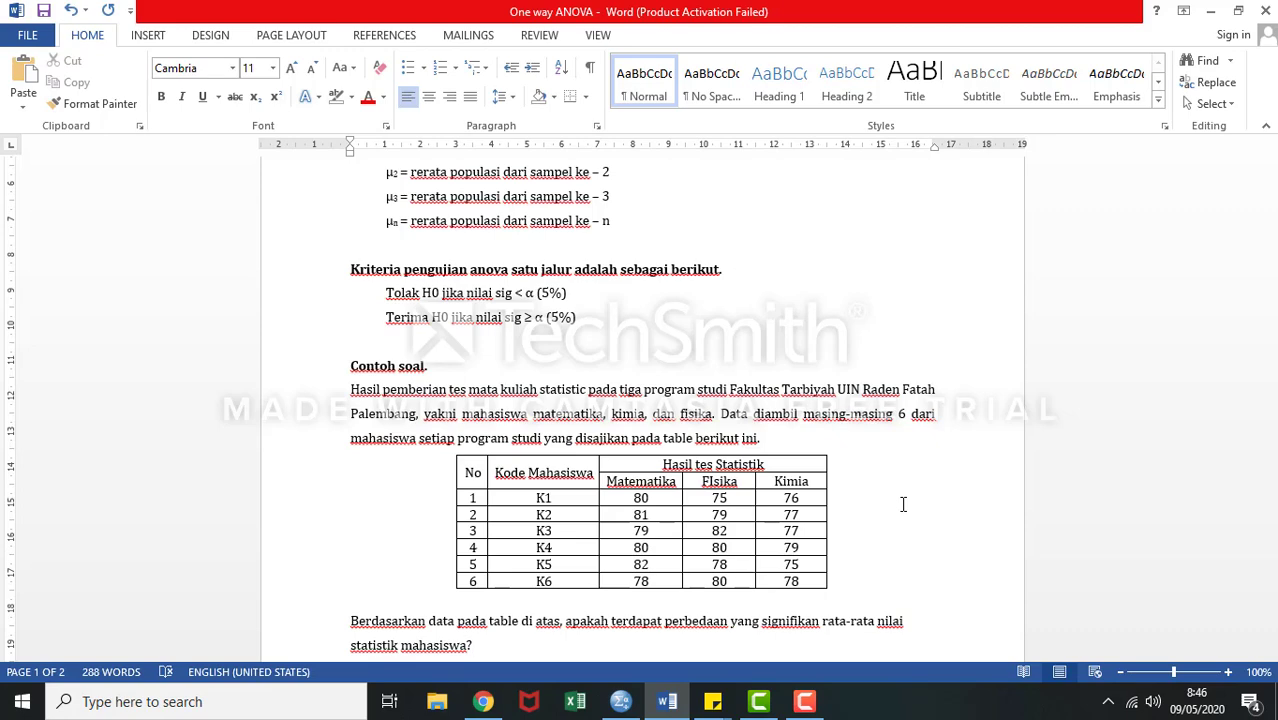
{"action": "key", "text": "Return"}
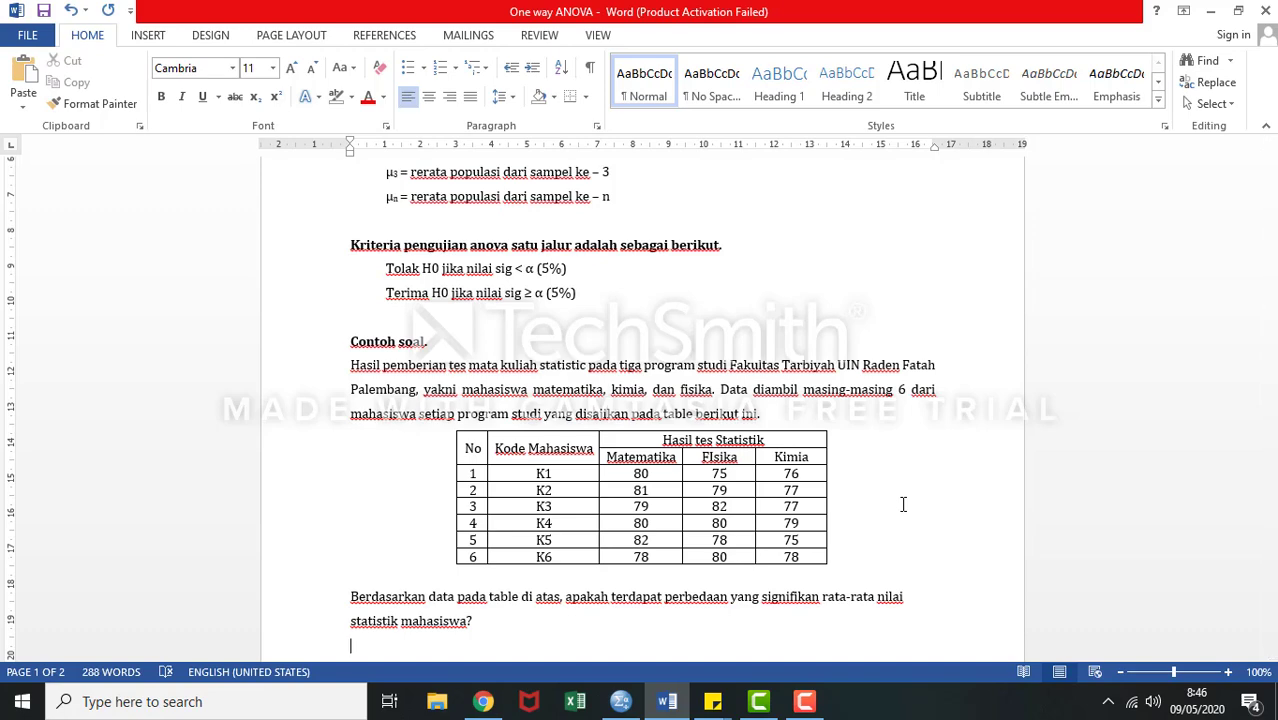
{"action": "key", "text": "Return"}
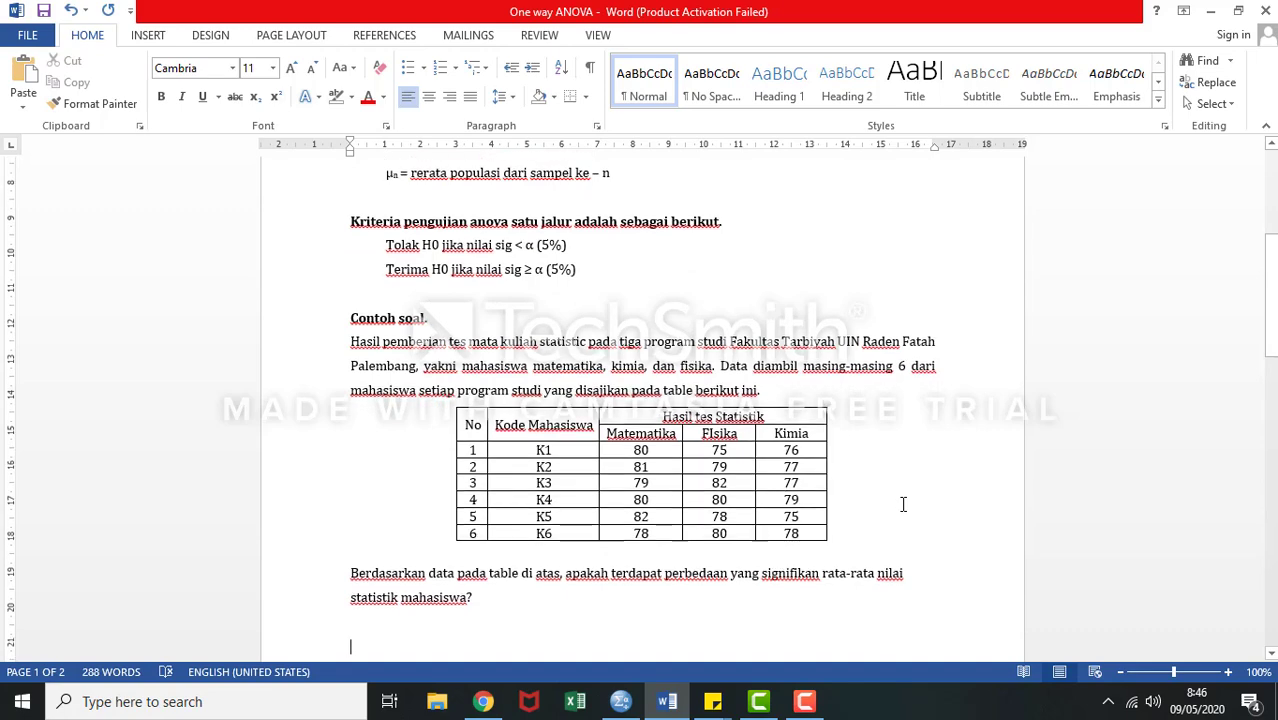
Examine the "Penyelesaian" section, from the hypothesis formulation to the Nilai Sig and Alpha lines
{"action": "key", "text": "Return"}
{"action": "key", "text": "Return"}
{"action": "key", "text": "Return"}
{"action": "key", "text": "Return"}
{"action": "type", "text": "Penyelesaian :"}
{"action": "key", "text": "Return"}
{"action": "type", "text": "1. Membuat formulasi pengujian hipotesis "}
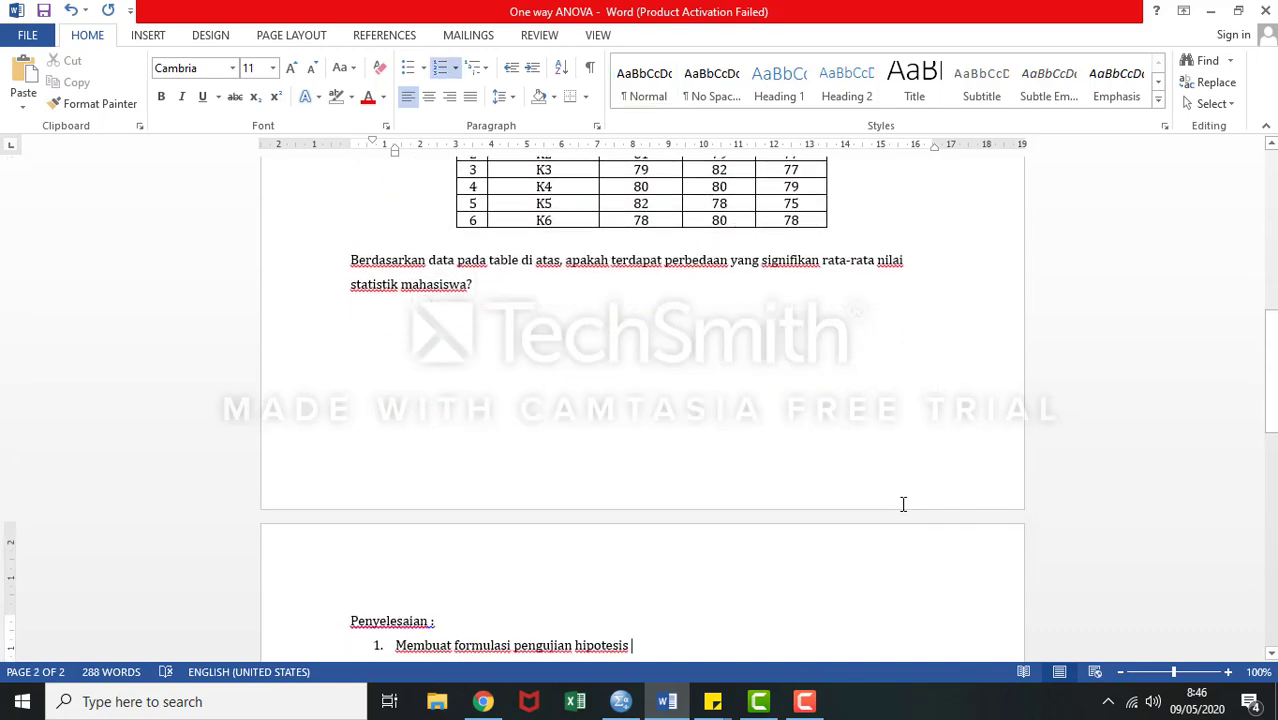
{"action": "type", "text": " H0 : tidak ada perbedaan yang signifikan rata-rata nilai statistik mahasiswa Ha :  Ada perbedaan yang signifikan rata-rata nilai statistik mahasiswa 2. Prosedur pengerjaan dengan SPSS 3. Bandingkan nilai α yang diperoleh dengan nilai signifikan. Kembalikan ke kriteria pengujian Tolak H0 jika nilai sig < α (5%) Terima H0 jika nilai sig ≥ α (5%) Nilai Sig =  Alpha ="}
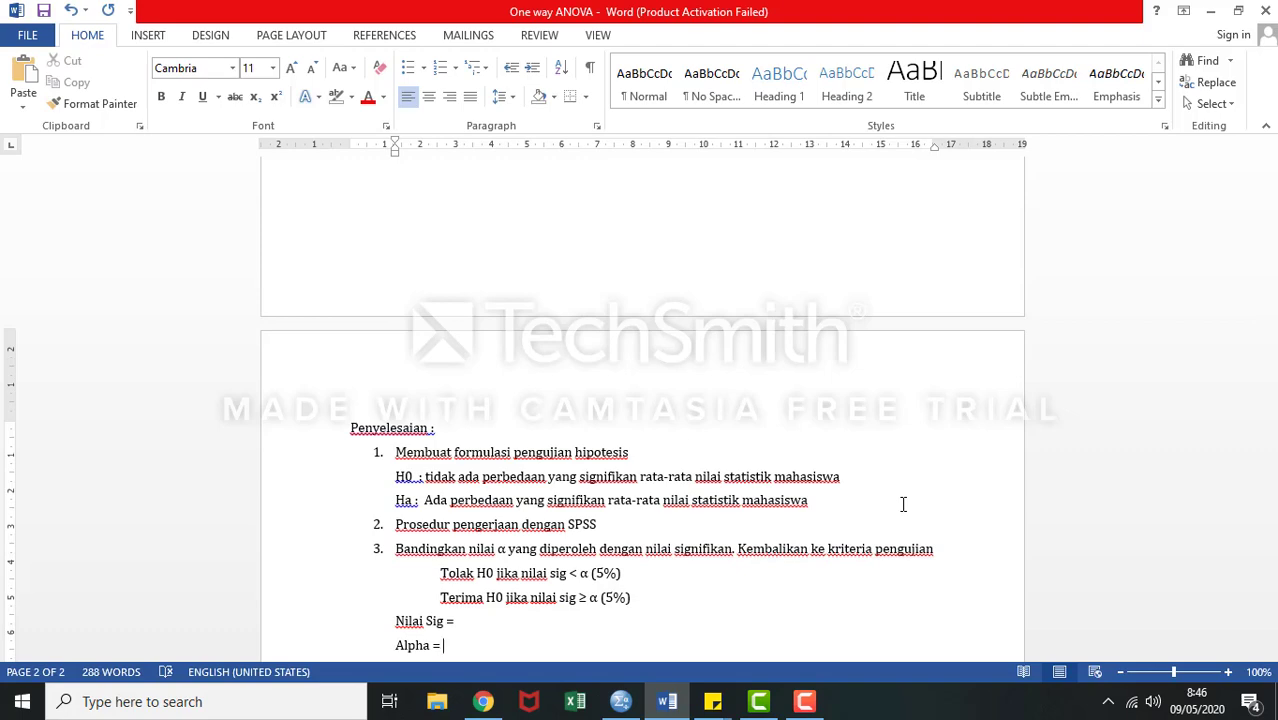
Go back through the document to the title "ANOVA SATU JALUR (ONE WAY ANOVA)"
{"action": "key", "text": "Up"}
{"action": "key", "text": "Up"}
{"action": "key", "text": "Up"}
{"action": "key", "text": "Up"}
{"action": "key", "text": "Up"}
{"action": "key", "text": "Up"}
{"action": "key", "text": "Up"}
{"action": "key", "text": "Up"}
{"action": "key", "text": "Up"}
{"action": "key", "text": "Up"}
{"action": "key", "text": "Up"}
{"action": "key", "text": "Up"}
{"action": "key", "text": "Up"}
{"action": "key", "text": "Up"}
{"action": "key", "text": "Up"}
{"action": "key", "text": "Up"}
{"action": "key", "text": "Up"}
{"action": "key", "text": "Up"}
{"action": "key", "text": "Up"}
{"action": "key", "text": "Up"}
{"action": "key", "text": "Up"}
{"action": "key", "text": "Up"}
{"action": "key", "text": "Up"}
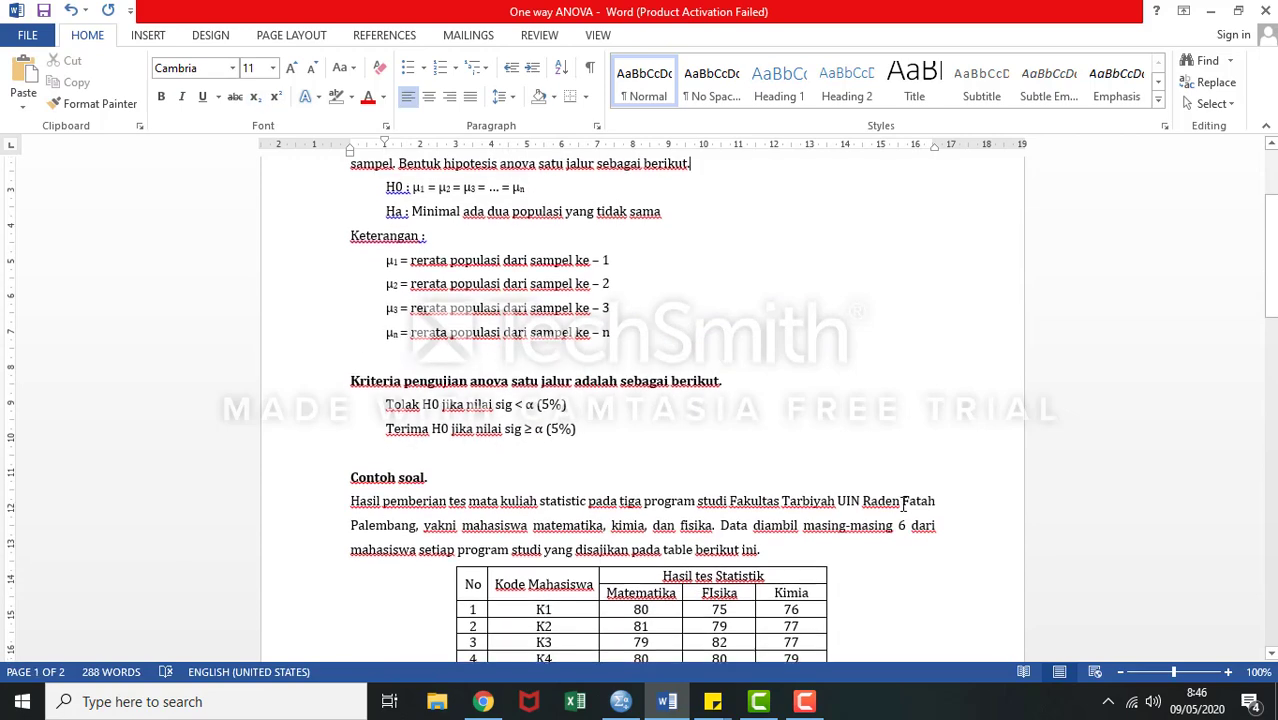
{"action": "key", "text": "Up"}
{"action": "key", "text": "Up"}
{"action": "key", "text": "Up"}
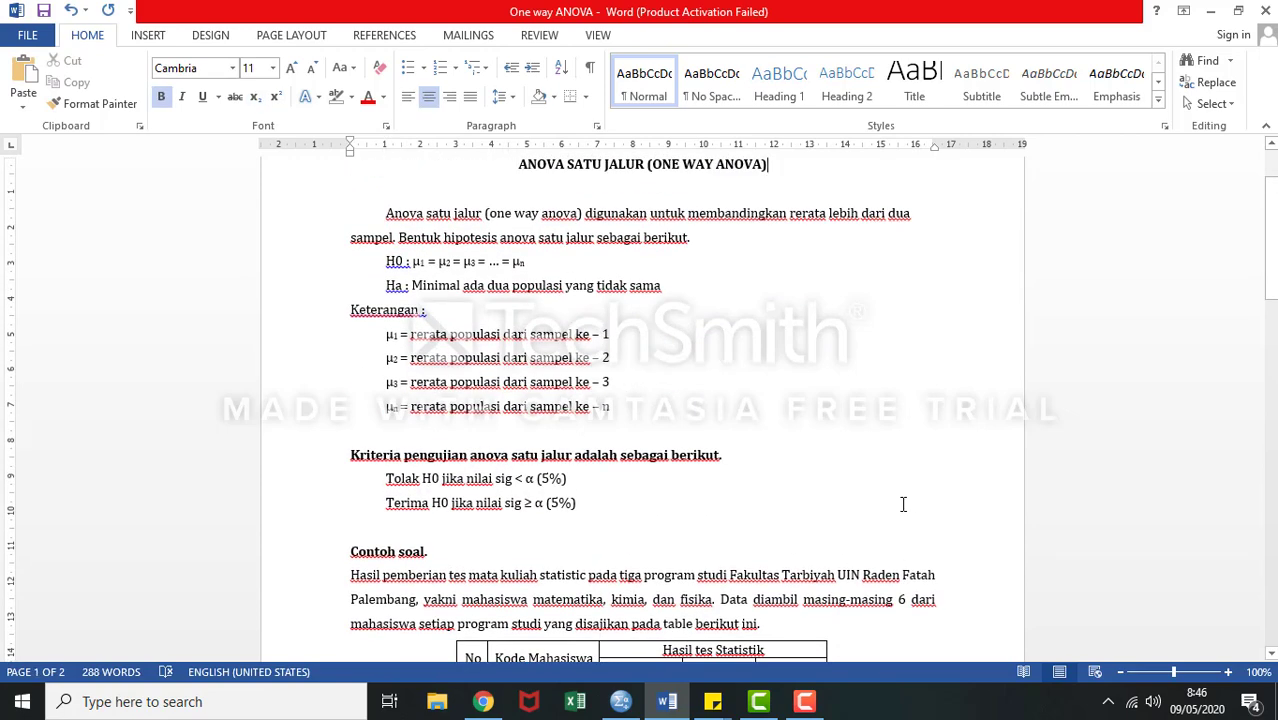
Review the document from the introduction through the solution steps to the conclusion "Membuat kesimpulan" on page 2
{"action": "key", "text": "Down"}
{"action": "key", "text": "Down"}
{"action": "key", "text": "Down"}
{"action": "key", "text": "Down"}
{"action": "key", "text": "Down"}
{"action": "key", "text": "Down"}
{"action": "key", "text": "Down"}
{"action": "key", "text": "Down"}
{"action": "key", "text": "Down"}
{"action": "key", "text": "Down"}
{"action": "key", "text": "Down"}
{"action": "key", "text": "Down"}
{"action": "key", "text": "Down"}
{"action": "key", "text": "Down"}
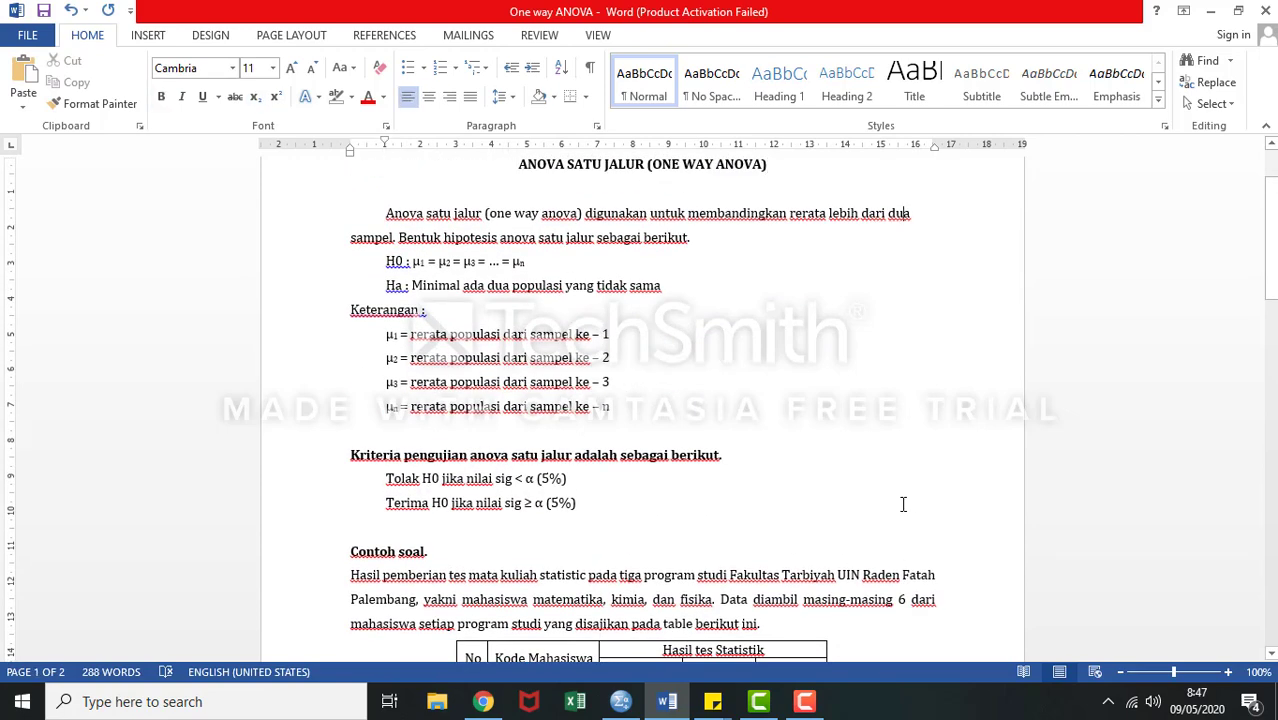
{"action": "key", "text": "Down"}
{"action": "key", "text": "Down"}
{"action": "key", "text": "Down"}
{"action": "key", "text": "Down"}
{"action": "key", "text": "Down"}
{"action": "key", "text": "Down"}
{"action": "key", "text": "Down"}
{"action": "key", "text": "Down"}
{"action": "key", "text": "Down"}
{"action": "key", "text": "Down"}
{"action": "key", "text": "Down"}
{"action": "key", "text": "Down"}
{"action": "key", "text": "Down"}
{"action": "key", "text": "Down"}
{"action": "key", "text": "Down"}
{"action": "key", "text": "Down"}
{"action": "key", "text": "Down"}
{"action": "key", "text": "Down"}
{"action": "key", "text": "Down"}
{"action": "key", "text": "Down"}
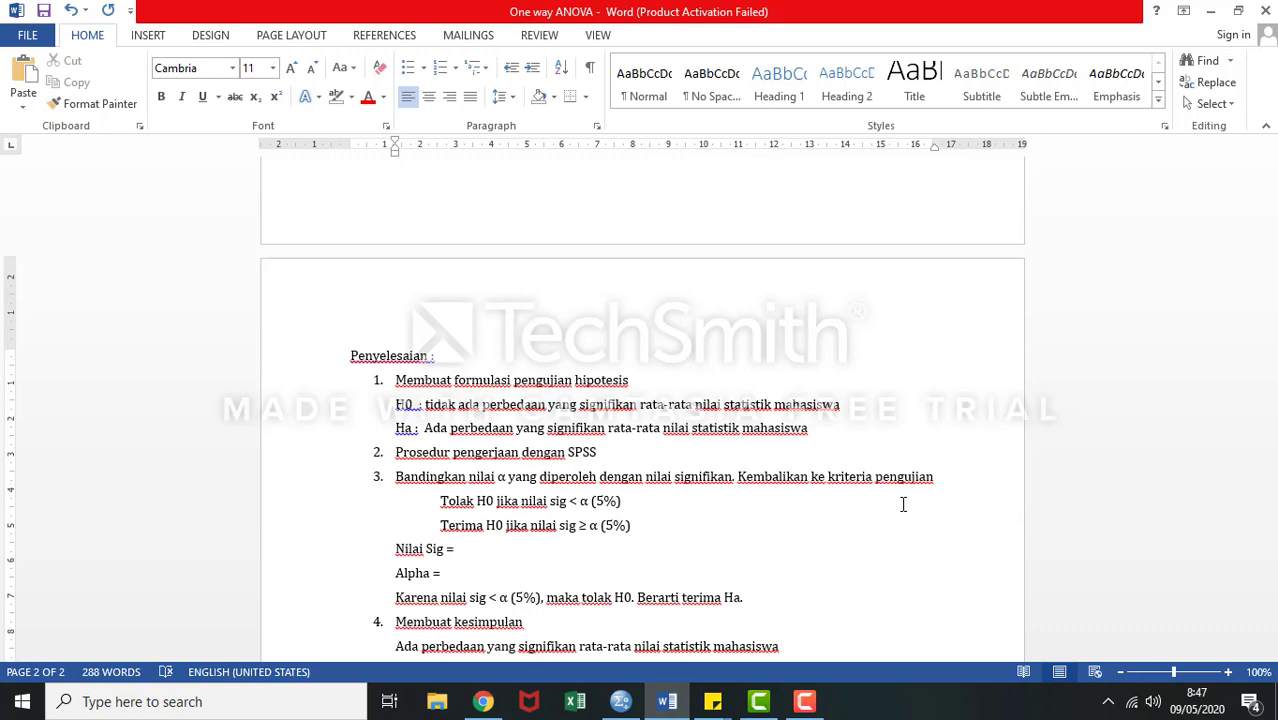
Return to page 1 and look over the hypotheses and the definitions of the population means again
{"action": "key", "text": "Up"}
{"action": "key", "text": "Up"}
{"action": "key", "text": "Up"}
{"action": "key", "text": "Up"}
{"action": "key", "text": "Up"}
{"action": "key", "text": "Up"}
{"action": "key", "text": "Up"}
{"action": "key", "text": "Up"}
{"action": "key", "text": "Up"}
{"action": "key", "text": "Up"}
{"action": "key", "text": "Up"}
{"action": "key", "text": "Up"}
{"action": "key", "text": "Up"}
{"action": "key", "text": "Up"}
{"action": "key", "text": "Up"}
{"action": "key", "text": "Up"}
{"action": "key", "text": "Up"}
{"action": "key", "text": "Up"}
{"action": "key", "text": "Up"}
{"action": "key", "text": "Up"}
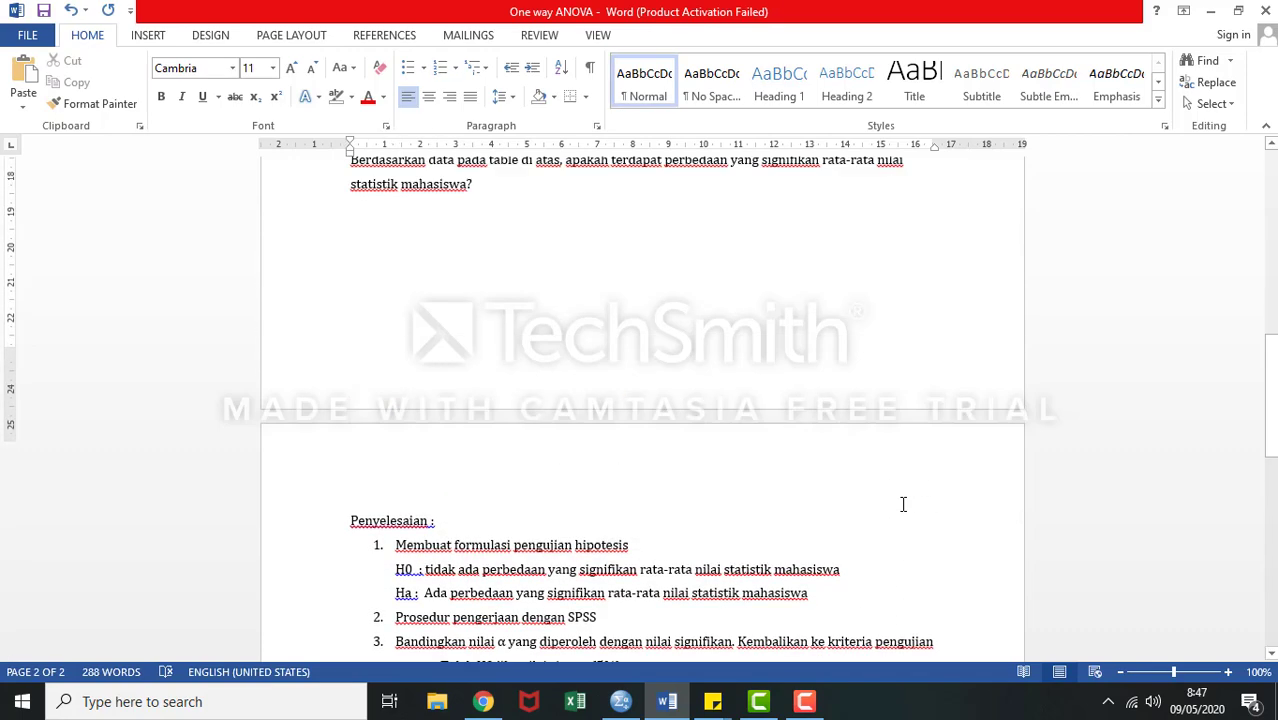
{"action": "key", "text": "Up"}
{"action": "key", "text": "Up"}
{"action": "key", "text": "Up"}
{"action": "key", "text": "Up"}
{"action": "key", "text": "Up"}
{"action": "key", "text": "Up"}
{"action": "key", "text": "Up"}
{"action": "key", "text": "Up"}
{"action": "key", "text": "Up"}
{"action": "key", "text": "Up"}
{"action": "key", "text": "Up"}
{"action": "key", "text": "Up"}
{"action": "key", "text": "Up"}
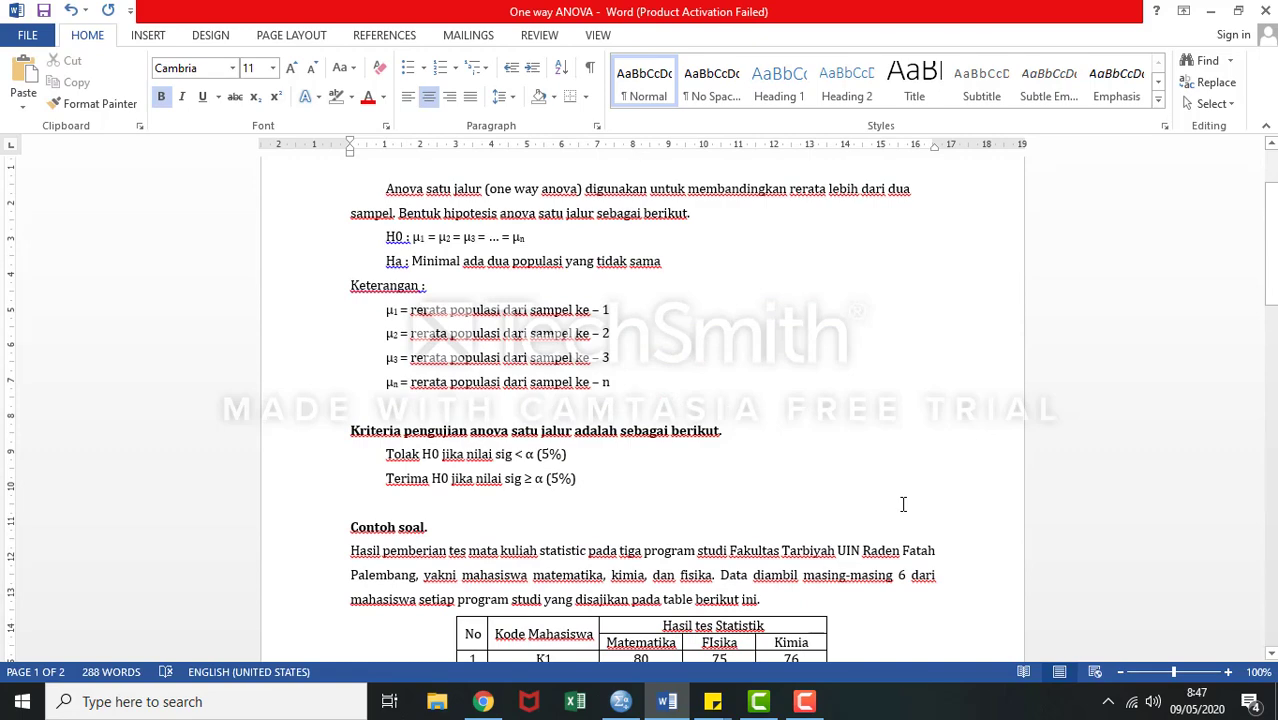
{"action": "key", "text": "Down"}
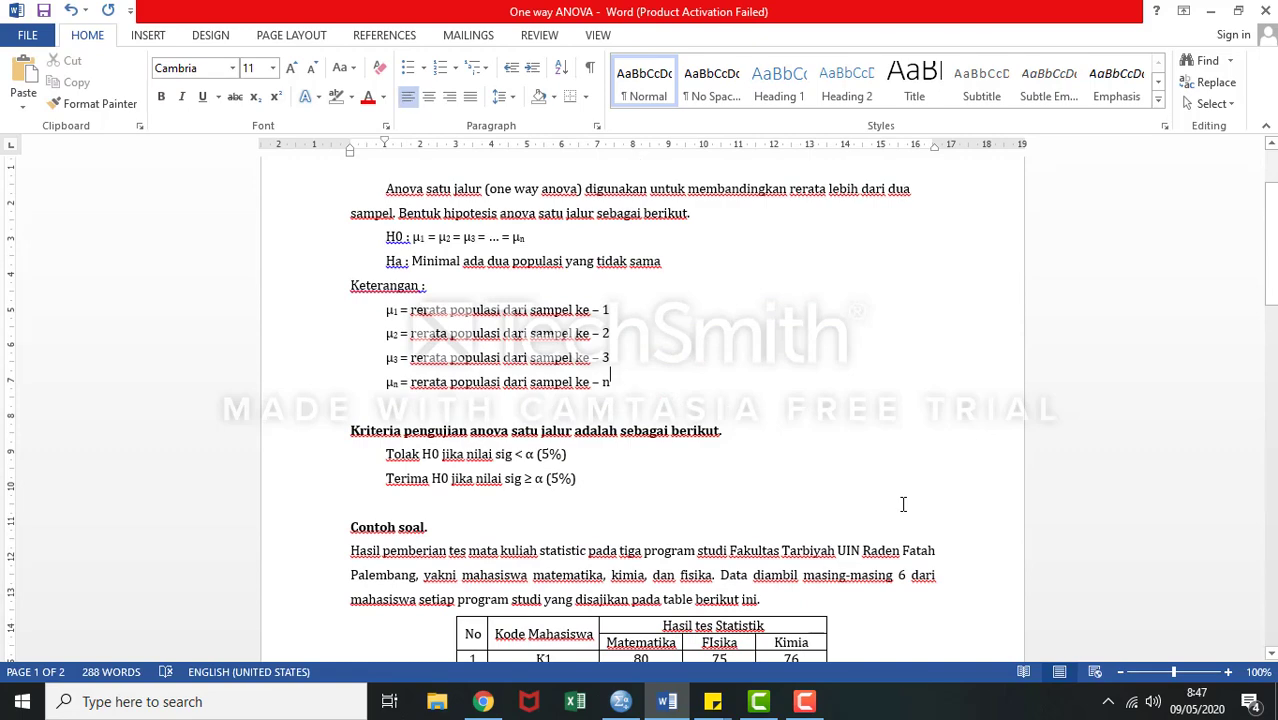
Go down through the document from the population mean definitions to the conclusion sentence under "Membuat kesimpulan" on page 2
{"action": "key", "text": "Down"}
{"action": "key", "text": "Down"}
{"action": "key", "text": "Down"}
{"action": "key", "text": "Down"}
{"action": "key", "text": "Down"}
{"action": "key", "text": "Down"}
{"action": "key", "text": "Down"}
{"action": "key", "text": "Down"}
{"action": "key", "text": "Down"}
{"action": "key", "text": "Down"}
{"action": "key", "text": "Down"}
{"action": "key", "text": "Down"}
{"action": "key", "text": "Down"}
{"action": "key", "text": "Down"}
{"action": "key", "text": "Down"}
{"action": "key", "text": "Down"}
{"action": "key", "text": "Down"}
{"action": "key", "text": "Down"}
{"action": "key", "text": "Down"}
{"action": "key", "text": "Down"}
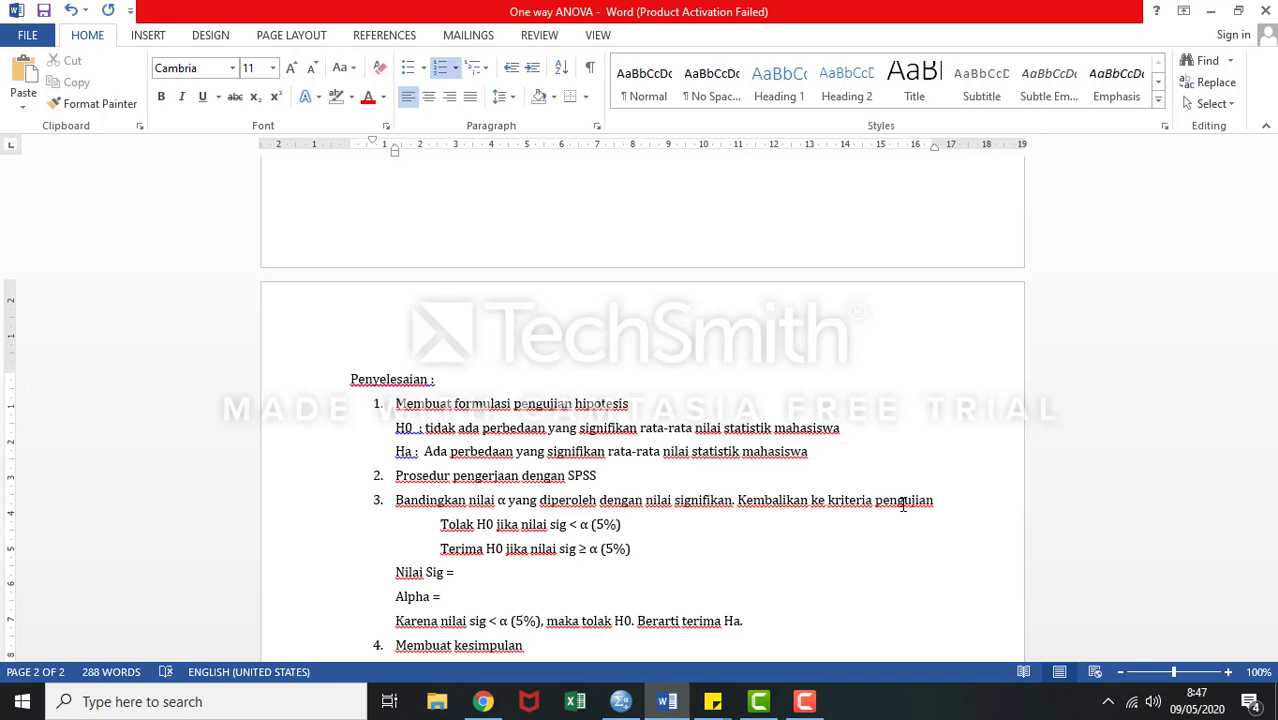
{"action": "key", "text": "Return"}
{"action": "type", "text": "Ada perbedaan yang signifikan rata-rata nilai statistik mahasiswa"}
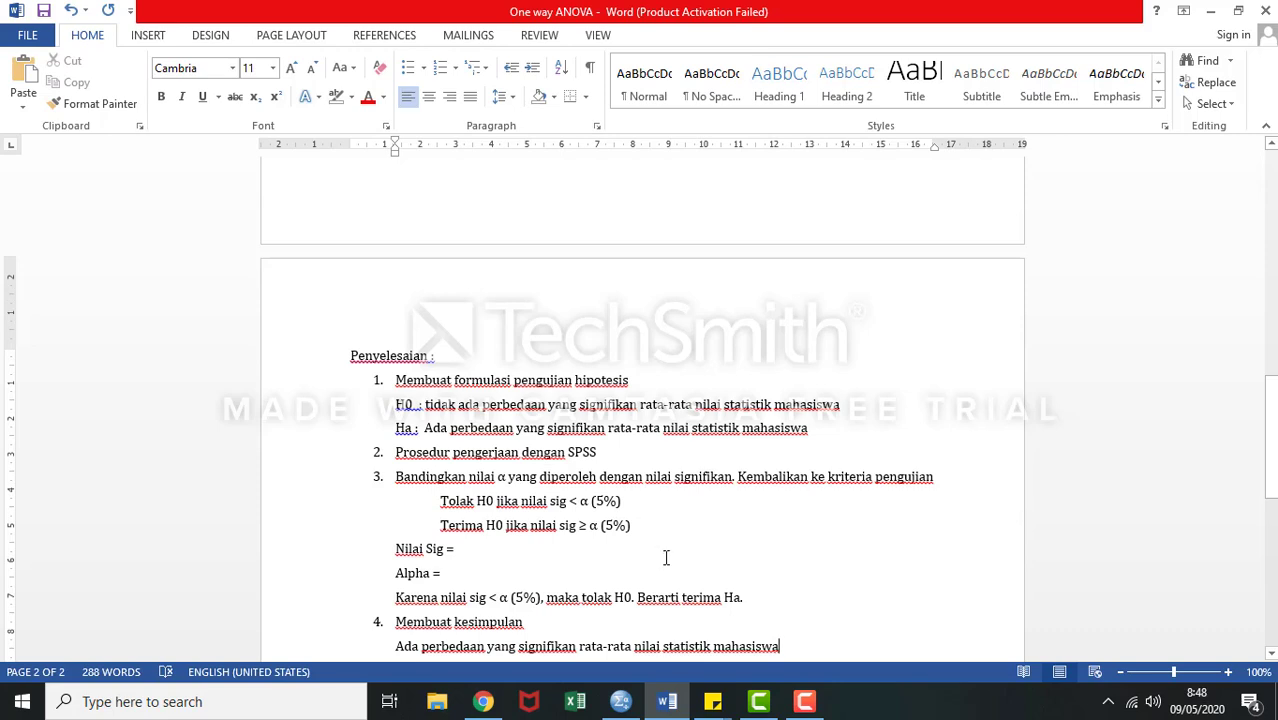
Switch to SPSS and add the value label 1 = "matematika" to the PS variable
{"action": "left_click", "coordinate": [630, 703]}
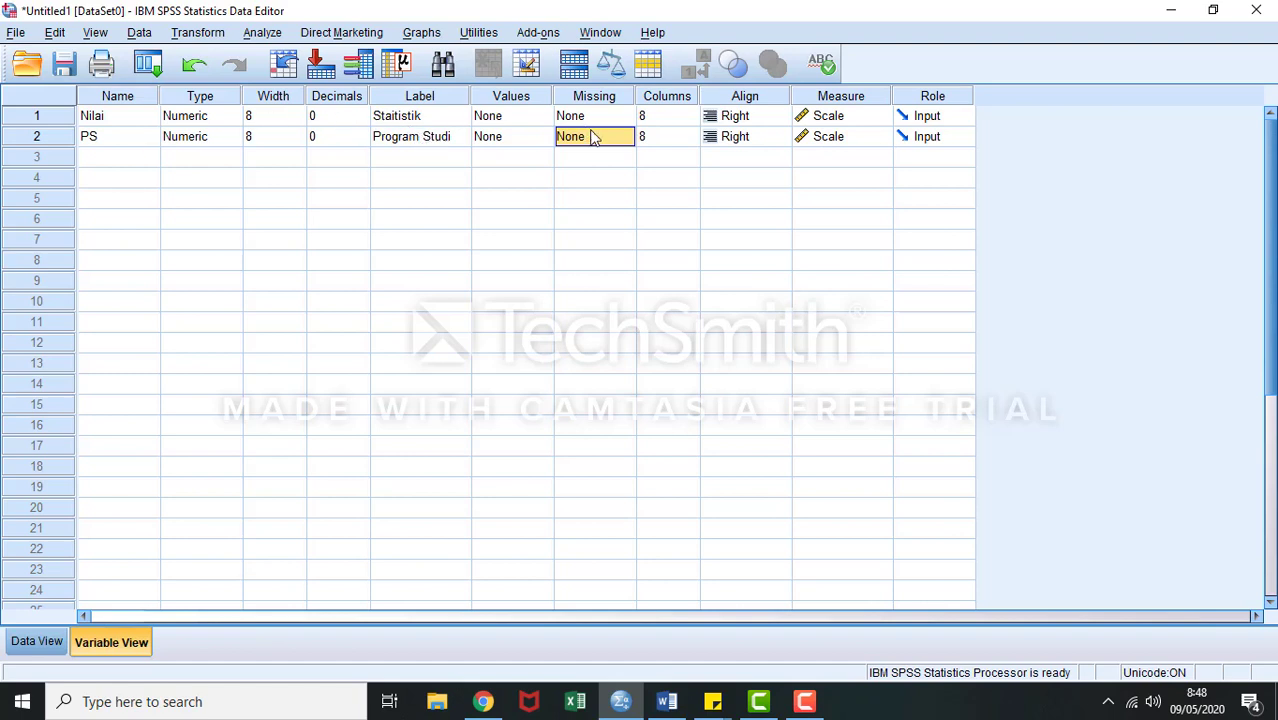
{"action": "double_click", "coordinate": [533, 141]}
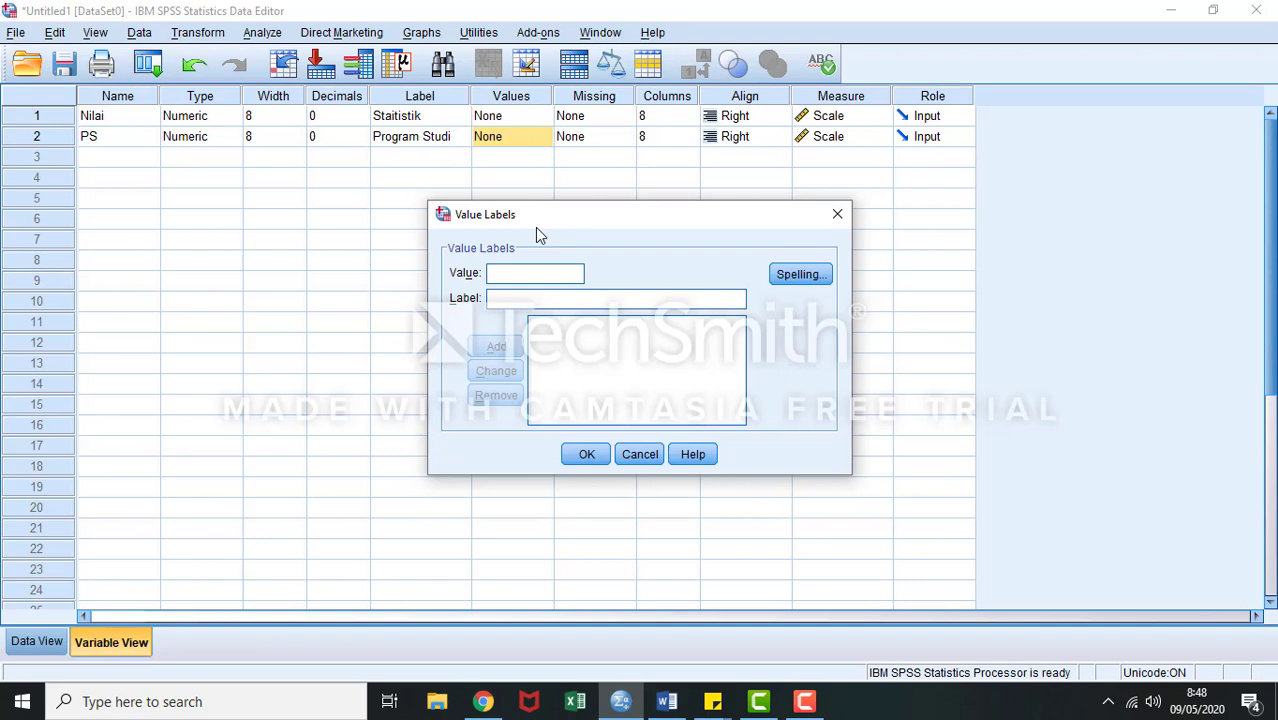
{"action": "type", "text": "1"}
{"action": "left_click", "coordinate": [505, 299]}
{"action": "type", "text": "m"}
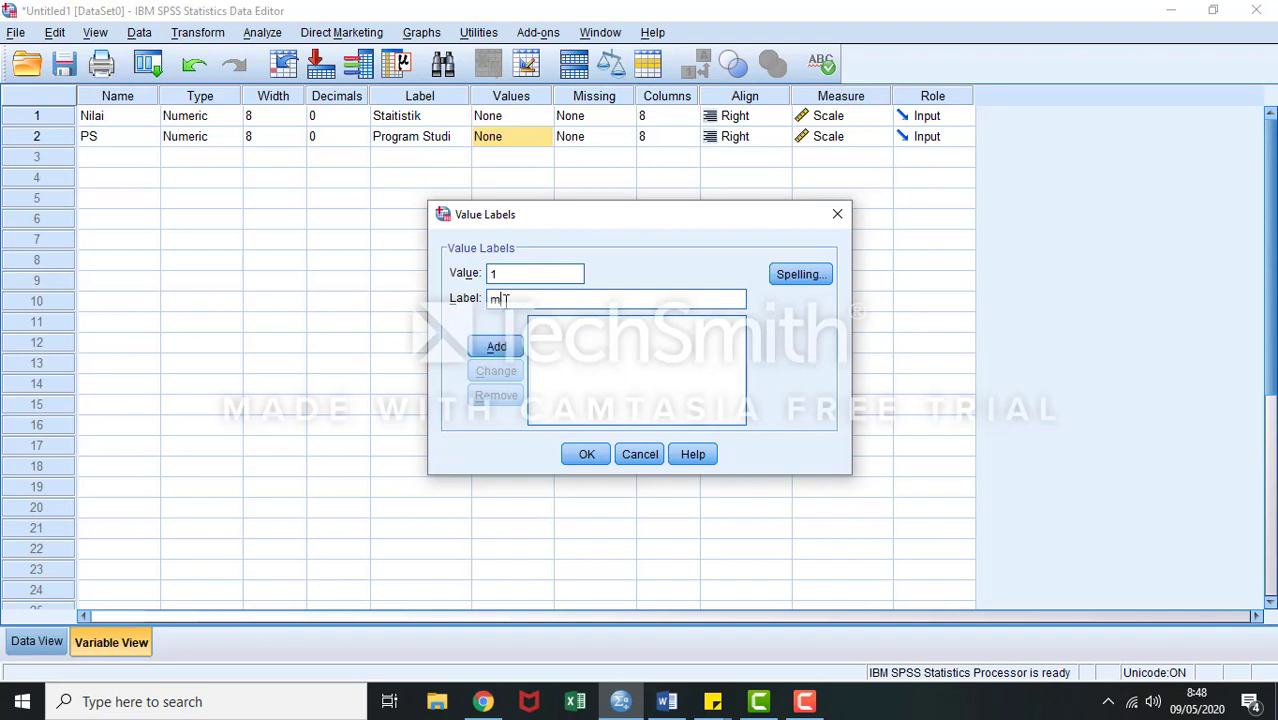
{"action": "type", "text": "atematika"}
{"action": "left_click", "coordinate": [497, 346]}
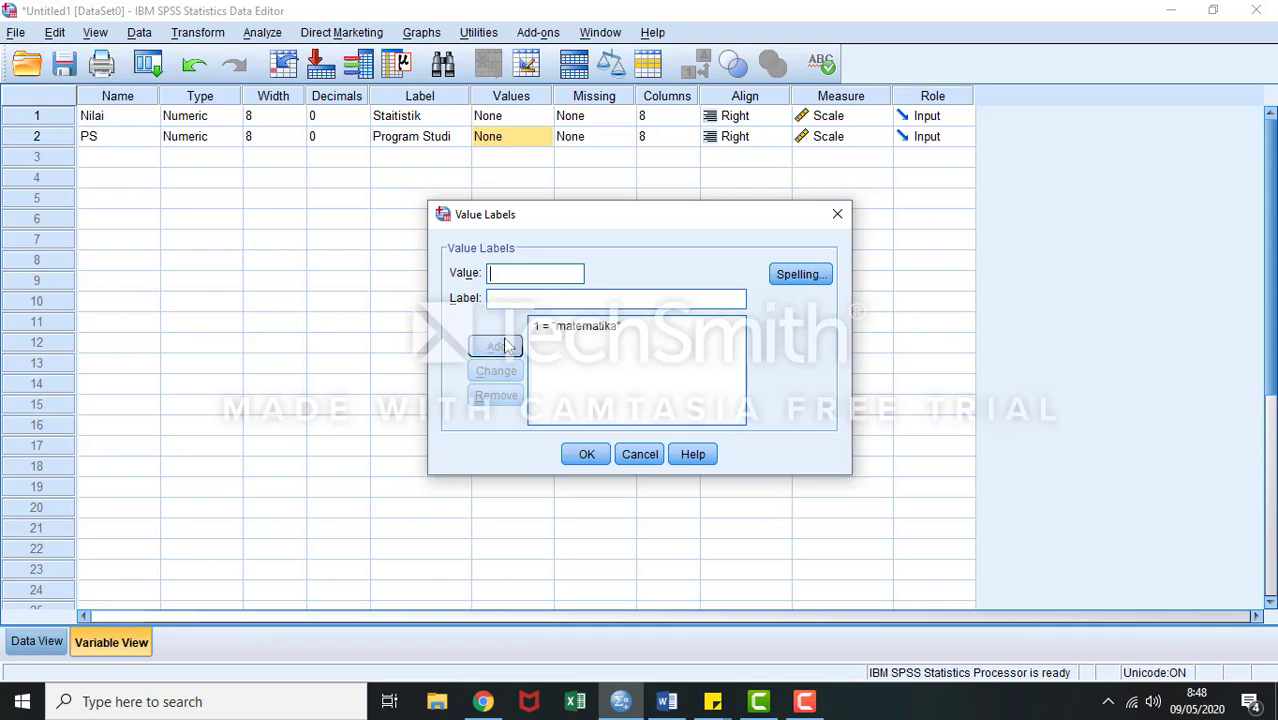
Add the value labels 2 = "fisika" and 3 = "kimia" to PS and apply the labels
{"action": "type", "text": "2"}
{"action": "left_click", "coordinate": [505, 298]}
{"action": "type", "text": "fisika"}
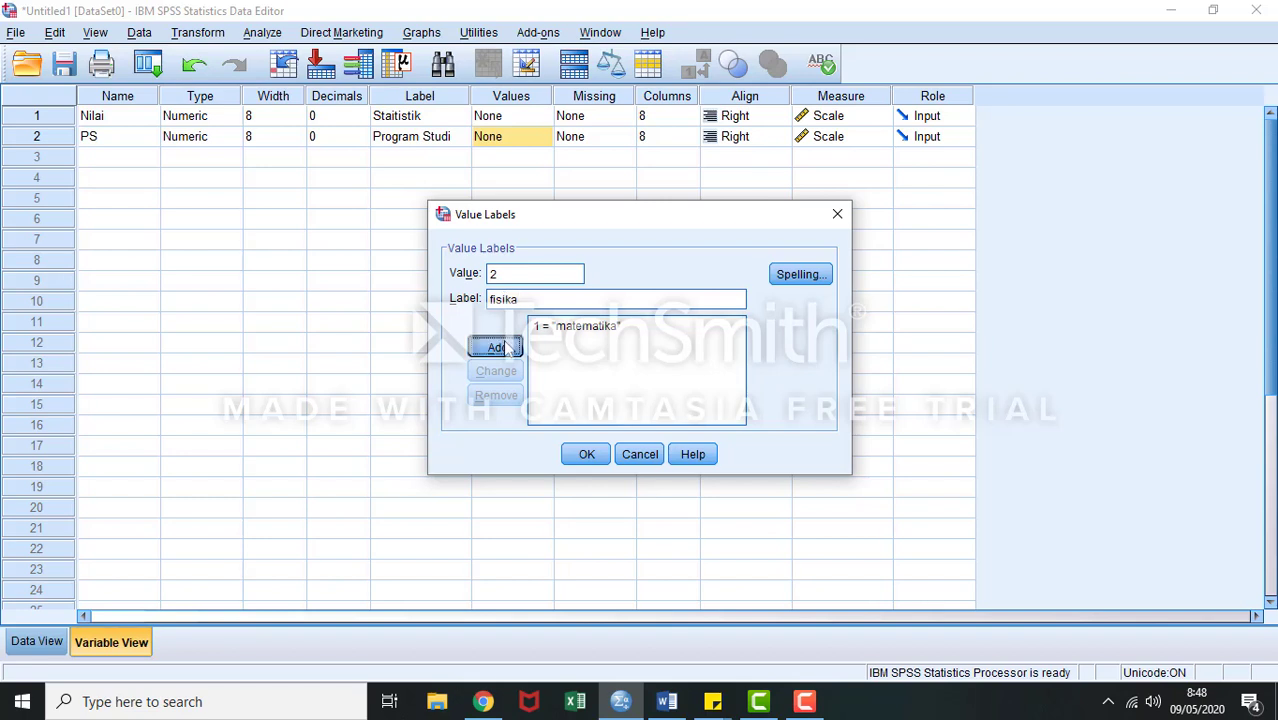
{"action": "left_click", "coordinate": [505, 346]}
{"action": "type", "text": "3"}
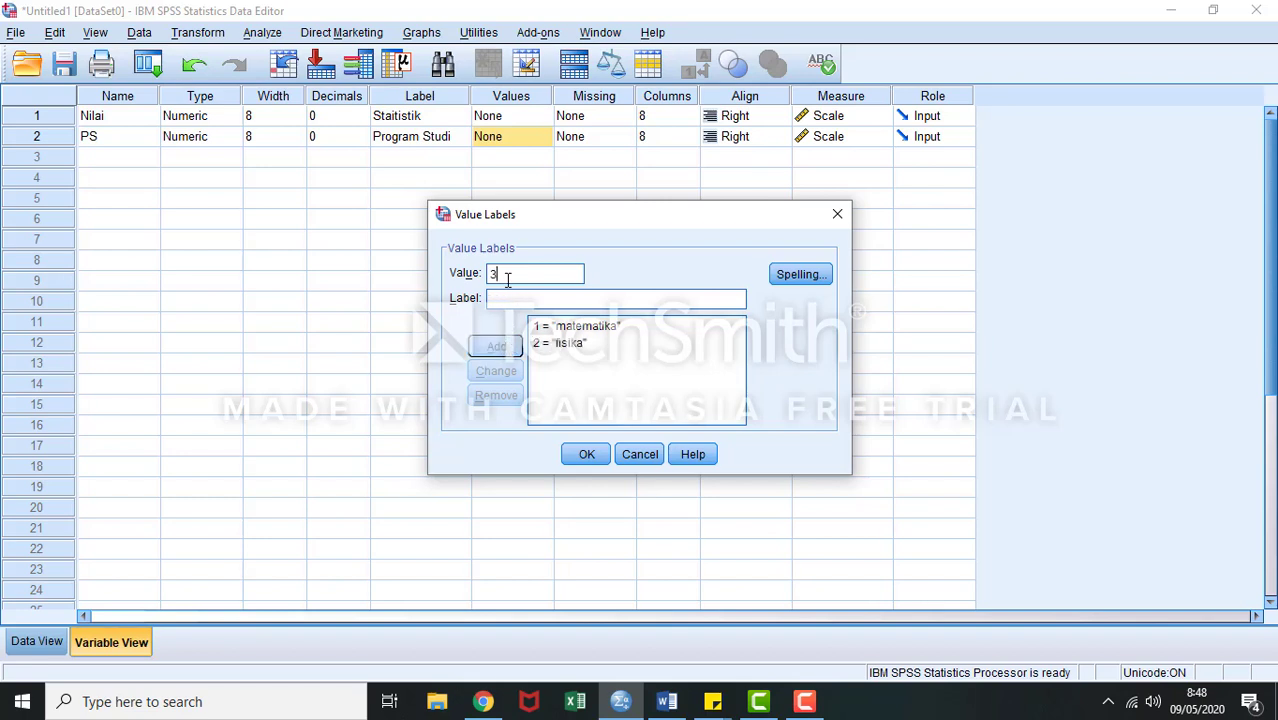
{"action": "left_click", "coordinate": [507, 298]}
{"action": "type", "text": "kim"}
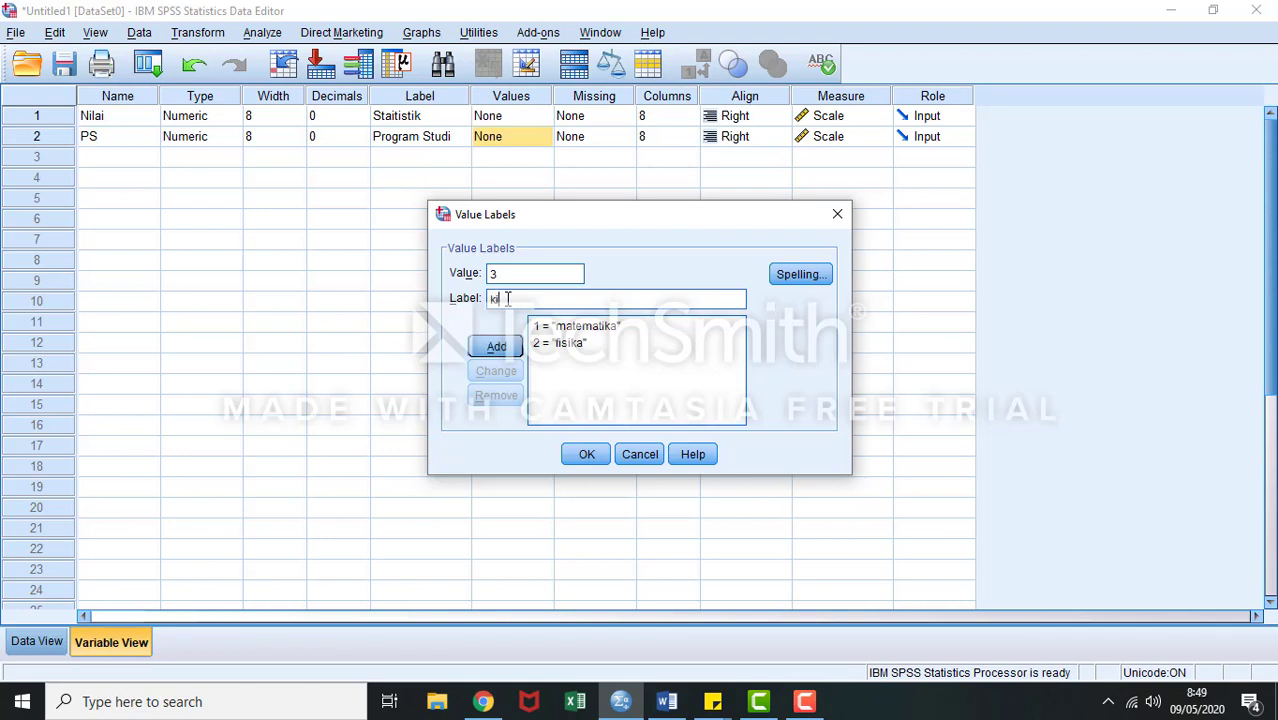
{"action": "type", "text": "ia"}
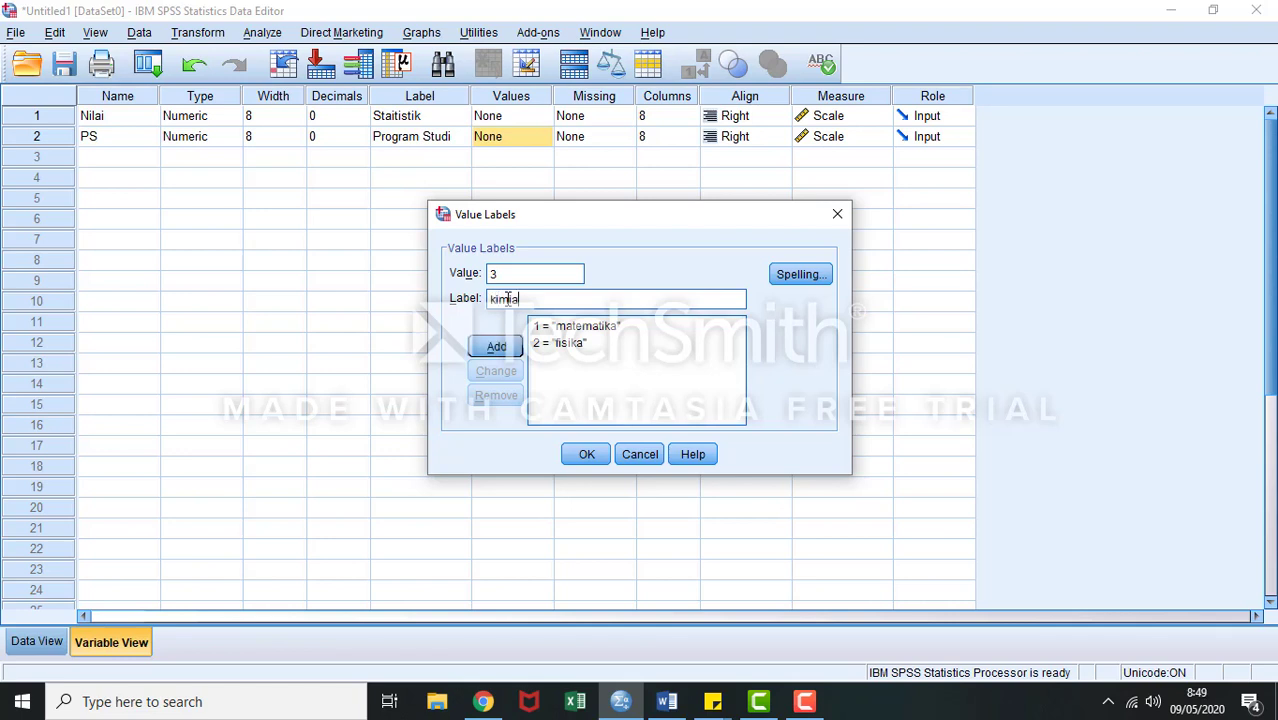
{"action": "left_click", "coordinate": [504, 350]}
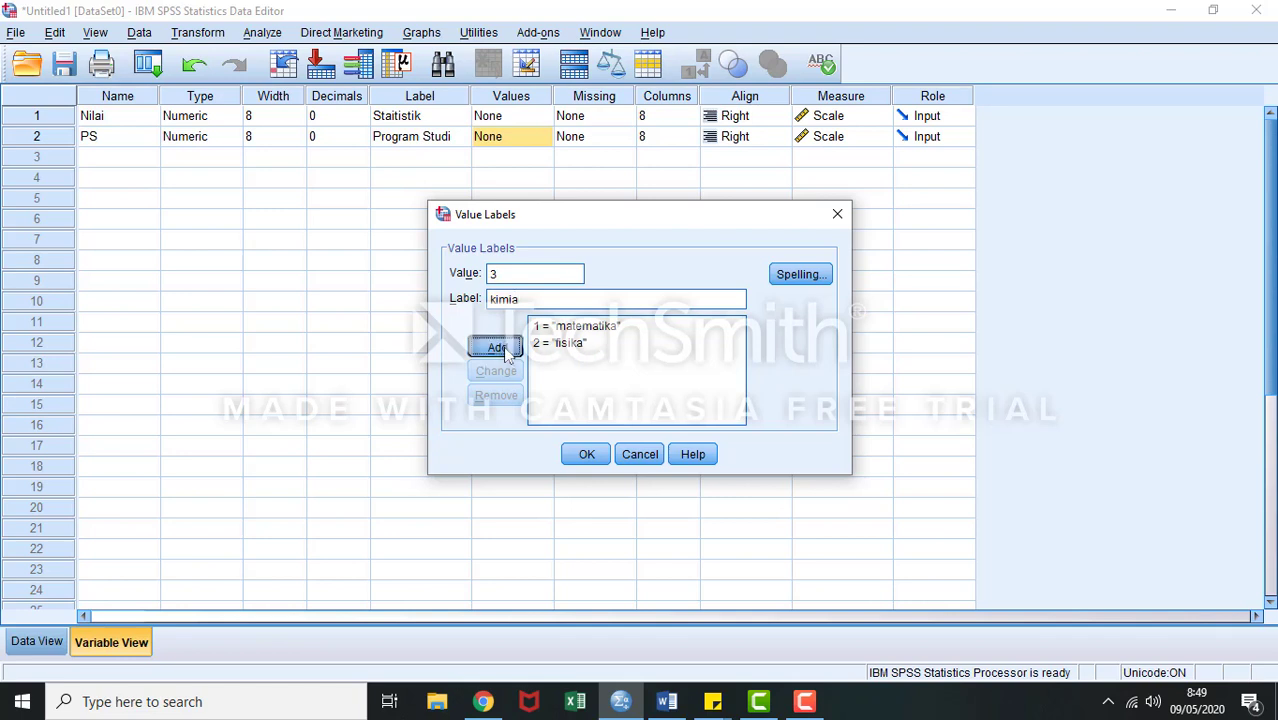
{"action": "left_click", "coordinate": [585, 457]}
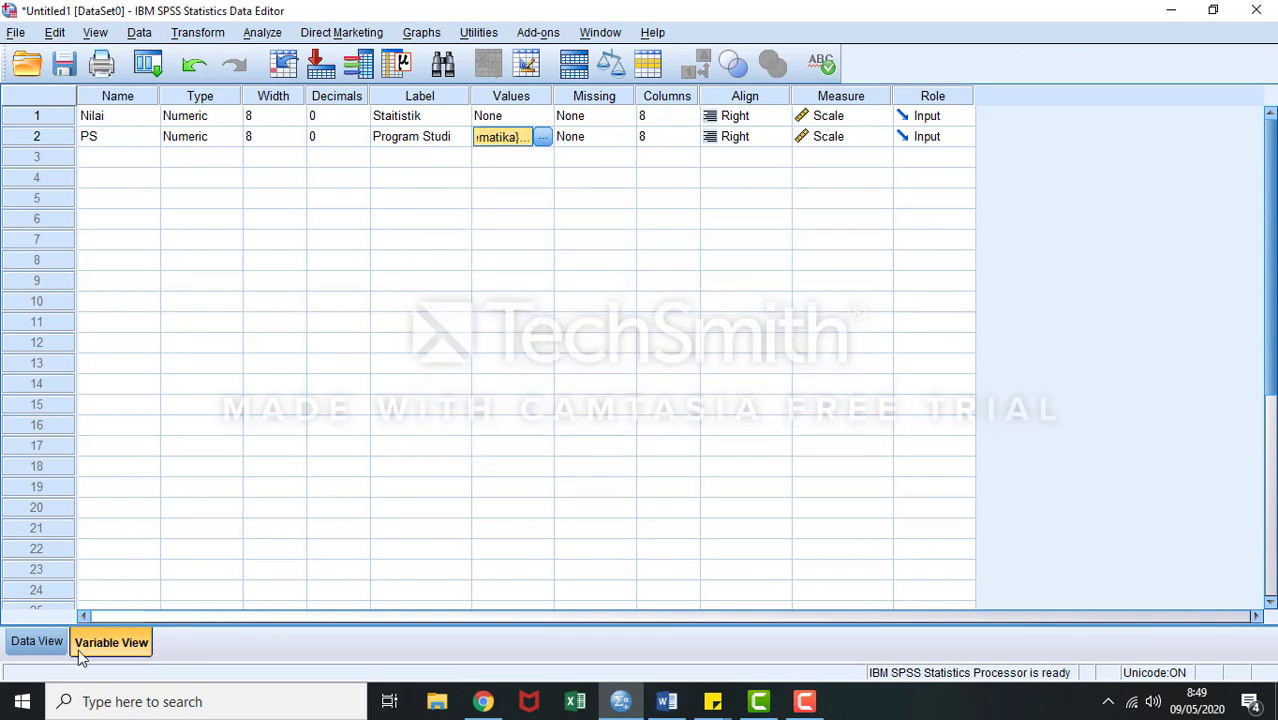
In the data sheet, enter program code 1 in the PS column for rows 1 to 6
{"action": "left_click", "coordinate": [46, 647]}
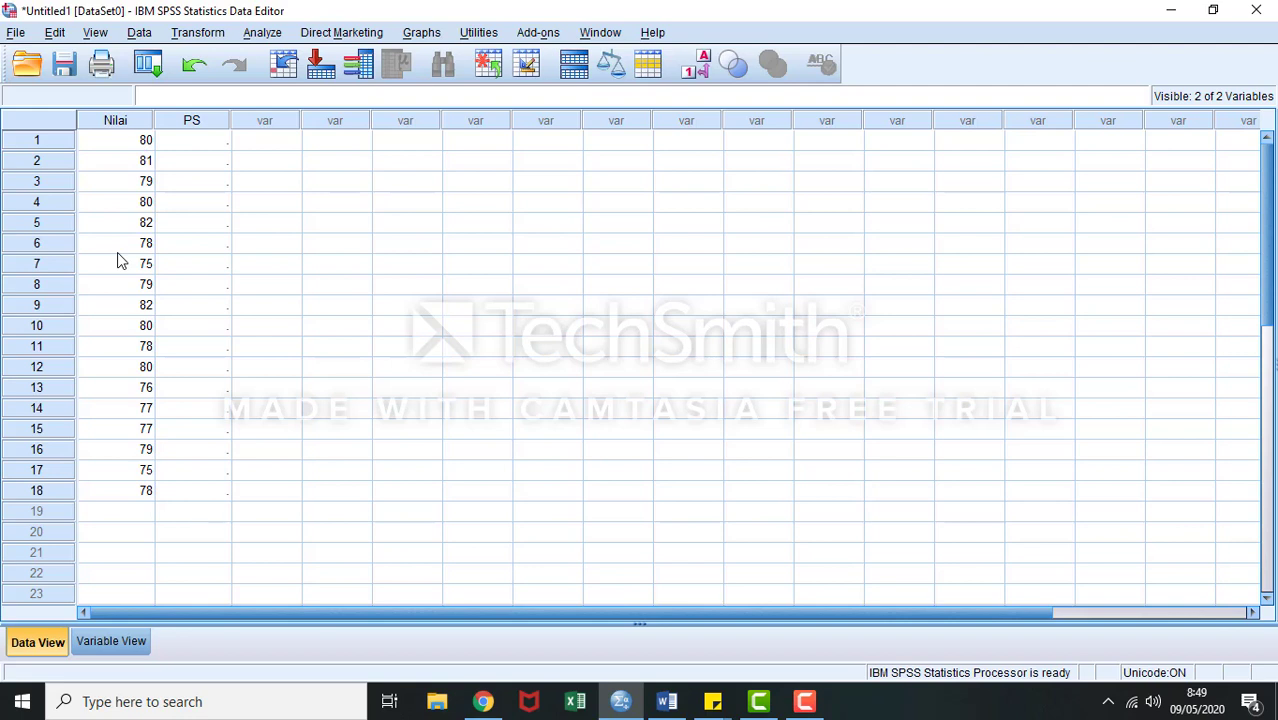
{"action": "left_click", "coordinate": [218, 148]}
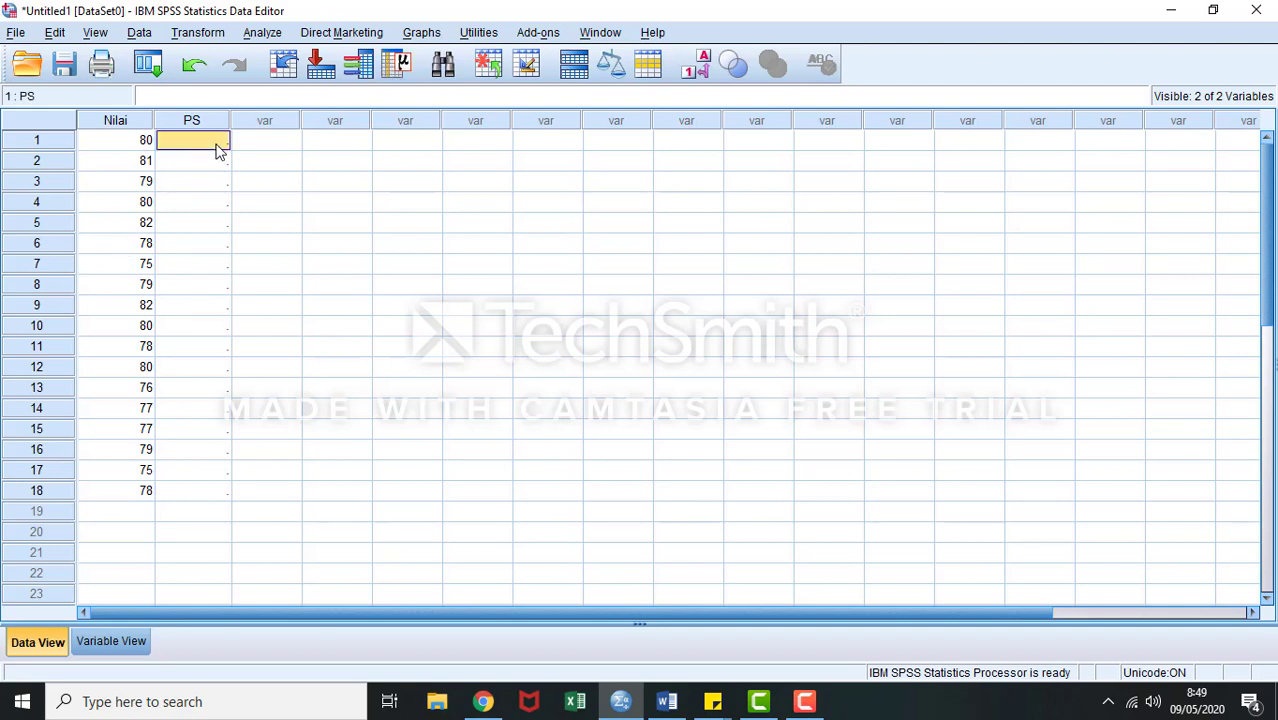
{"action": "type", "text": "1"}
{"action": "key", "text": "Return"}
{"action": "type", "text": "1"}
{"action": "key", "text": "Return"}
{"action": "type", "text": "1"}
{"action": "key", "text": "Return"}
{"action": "type", "text": "1"}
{"action": "key", "text": "Return"}
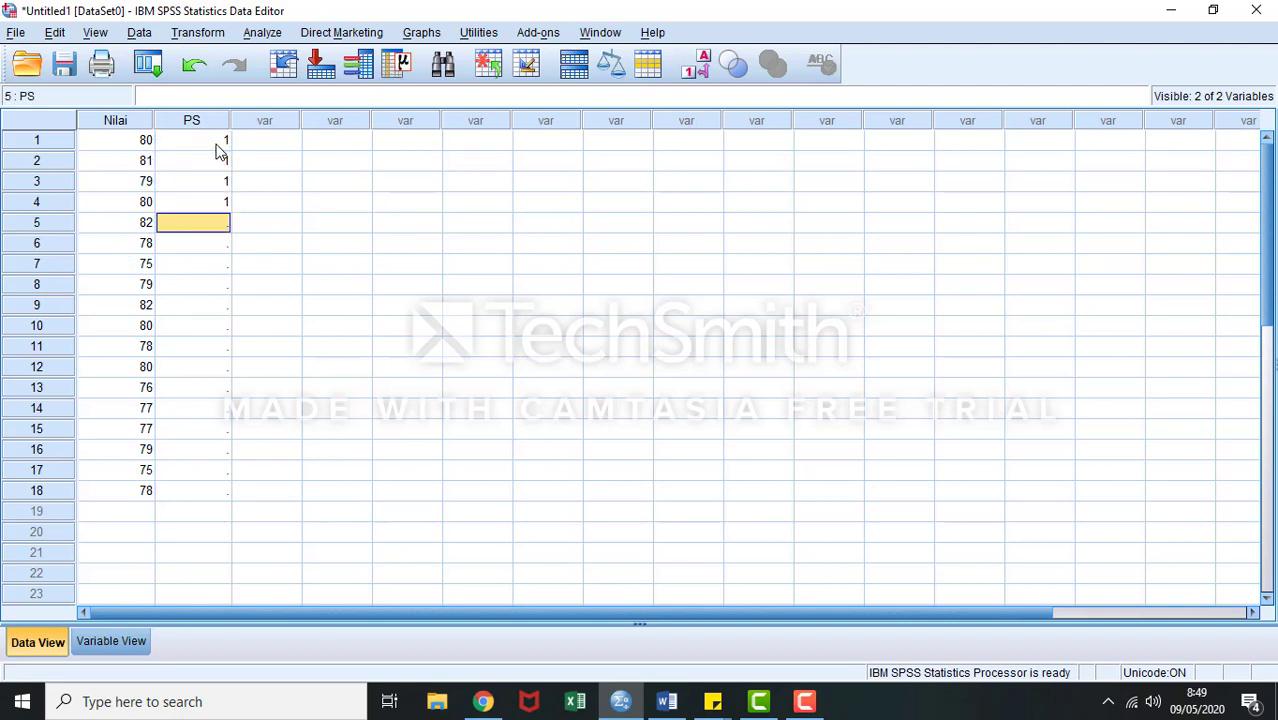
{"action": "type", "text": "1"}
{"action": "key", "text": "Return"}
{"action": "type", "text": "1"}
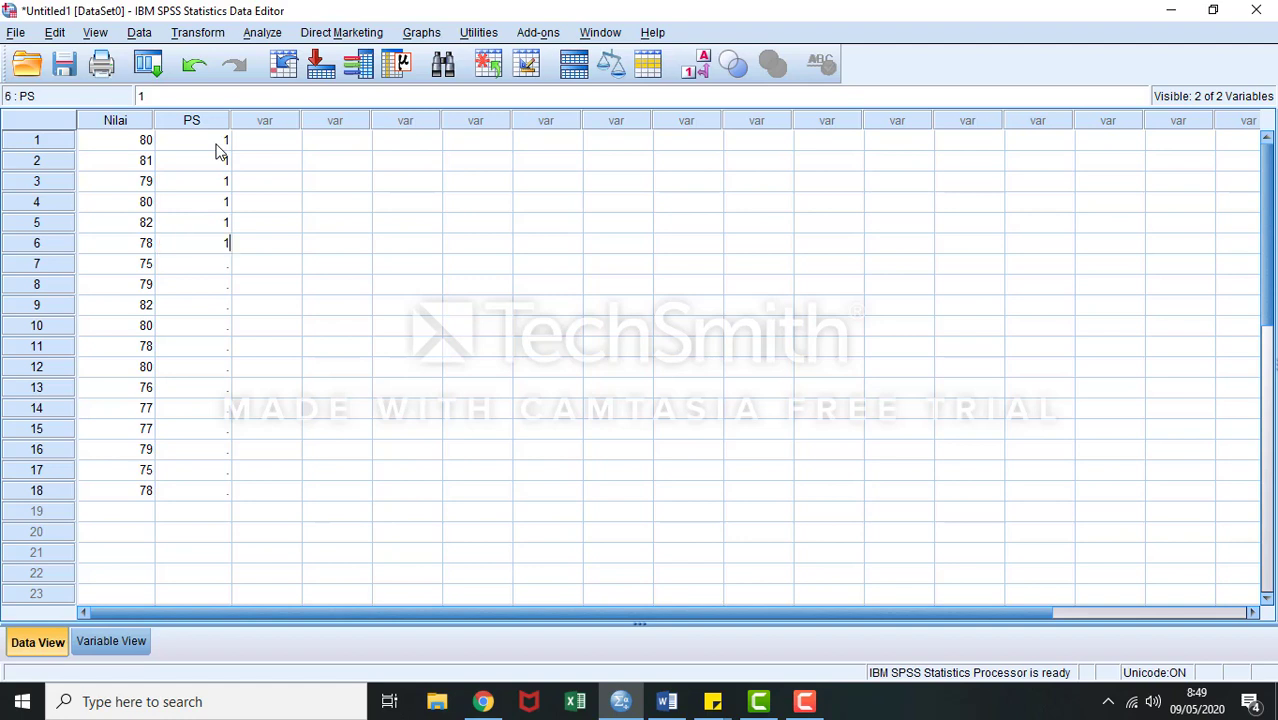
{"action": "key", "text": "Return"}
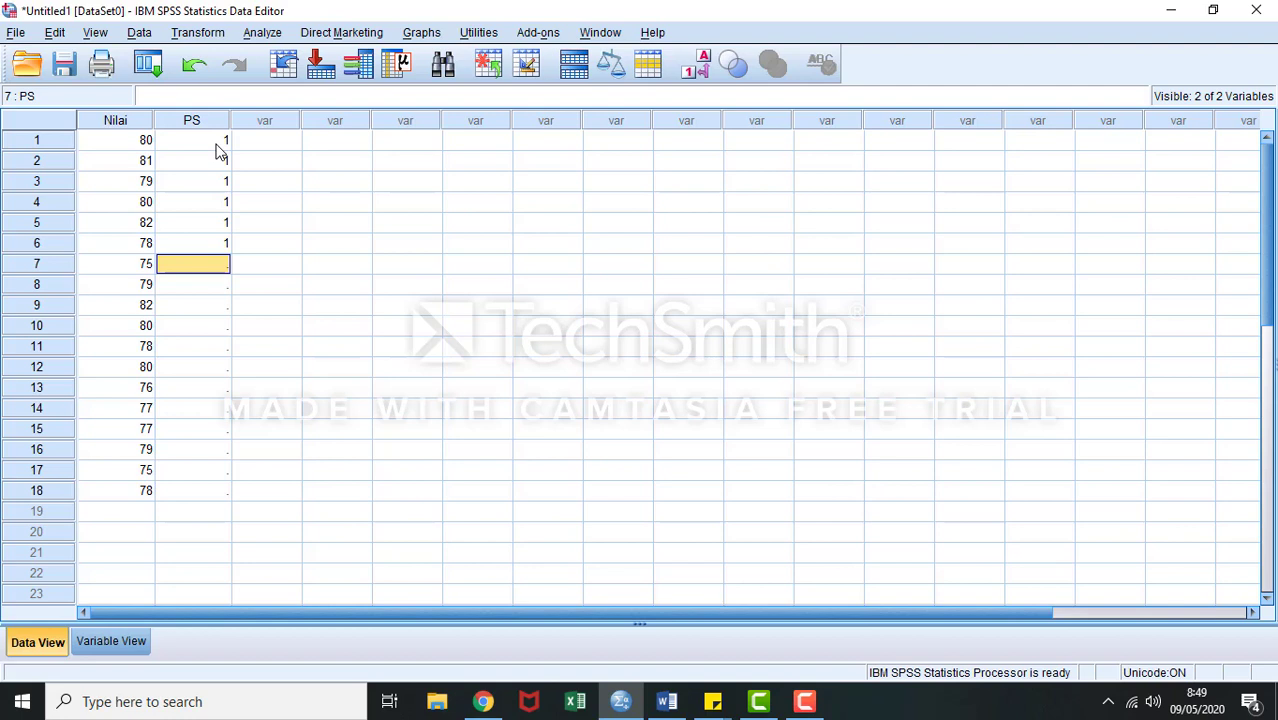
Enter program code 2 in the PS column for rows 7 to 12
{"action": "type", "text": "2"}
{"action": "key", "text": "Return"}
{"action": "key", "text": "2"}
{"action": "key", "text": "Return"}
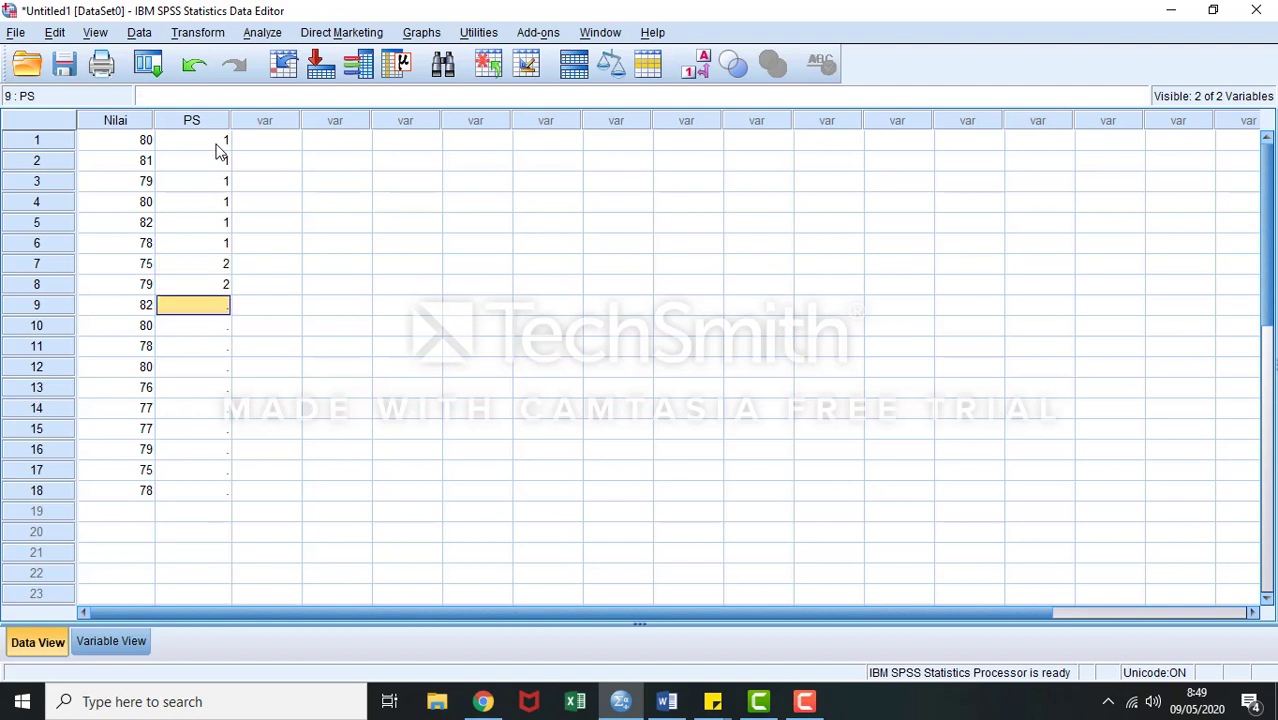
{"action": "type", "text": "2"}
{"action": "key", "text": "Return"}
{"action": "type", "text": "2"}
{"action": "key", "text": "Return"}
{"action": "type", "text": "2"}
{"action": "key", "text": "Return"}
{"action": "type", "text": "2"}
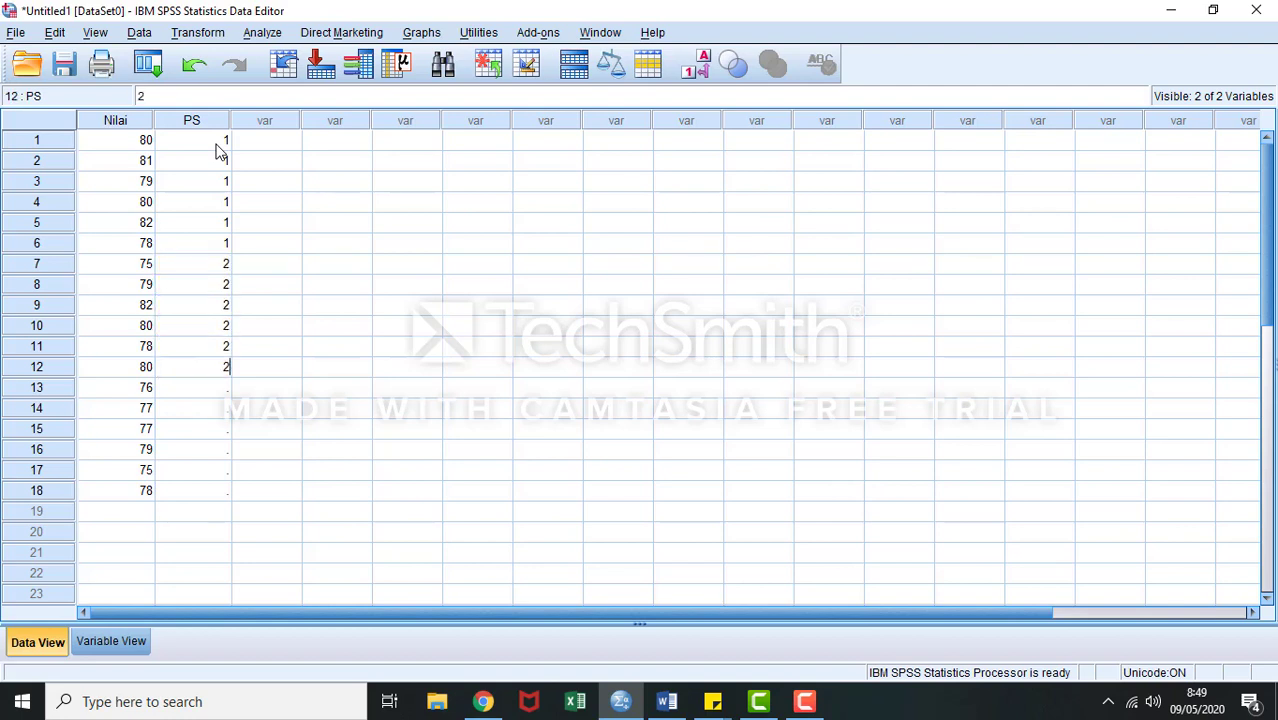
{"action": "key", "text": "Return"}
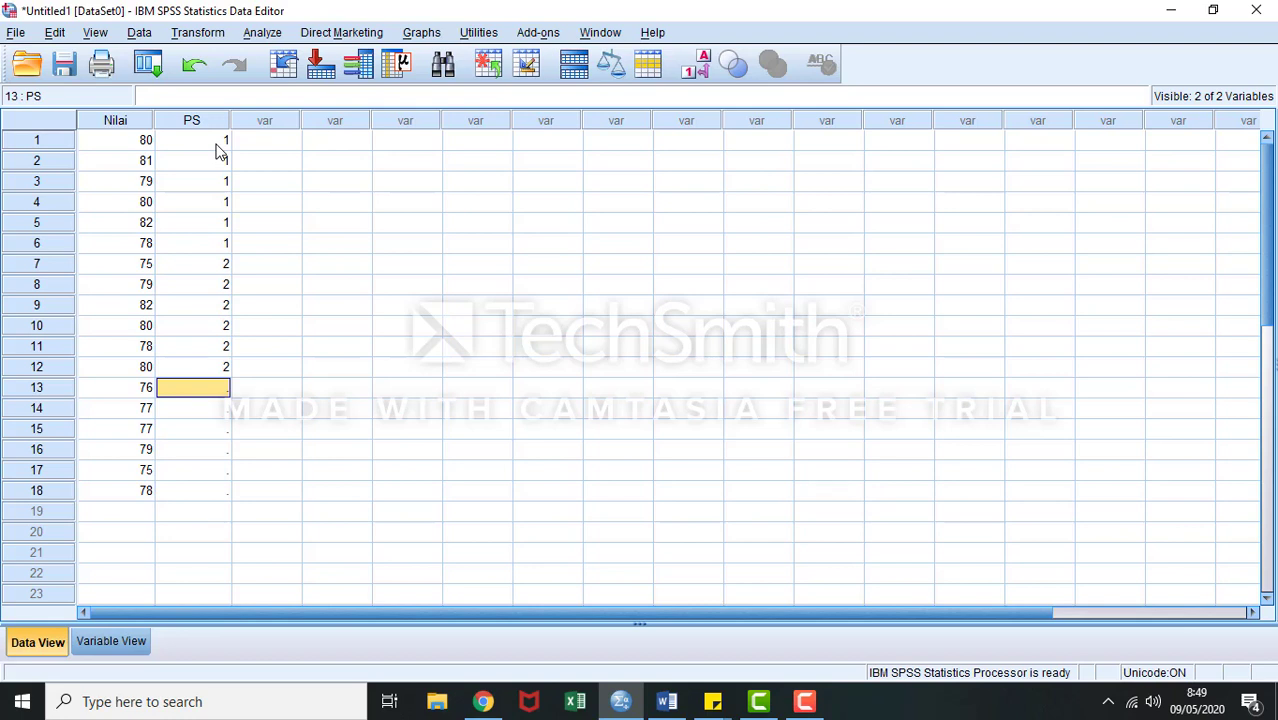
Enter program code 3 in the PS column for rows 13 to 18
{"action": "type", "text": "3"}
{"action": "key", "text": "Return"}
{"action": "type", "text": "3"}
{"action": "key", "text": "Return"}
{"action": "key", "text": "3"}
{"action": "key", "text": "Return"}
{"action": "type", "text": "3"}
{"action": "key", "text": "Return"}
{"action": "key", "text": "3"}
{"action": "key", "text": "Return"}
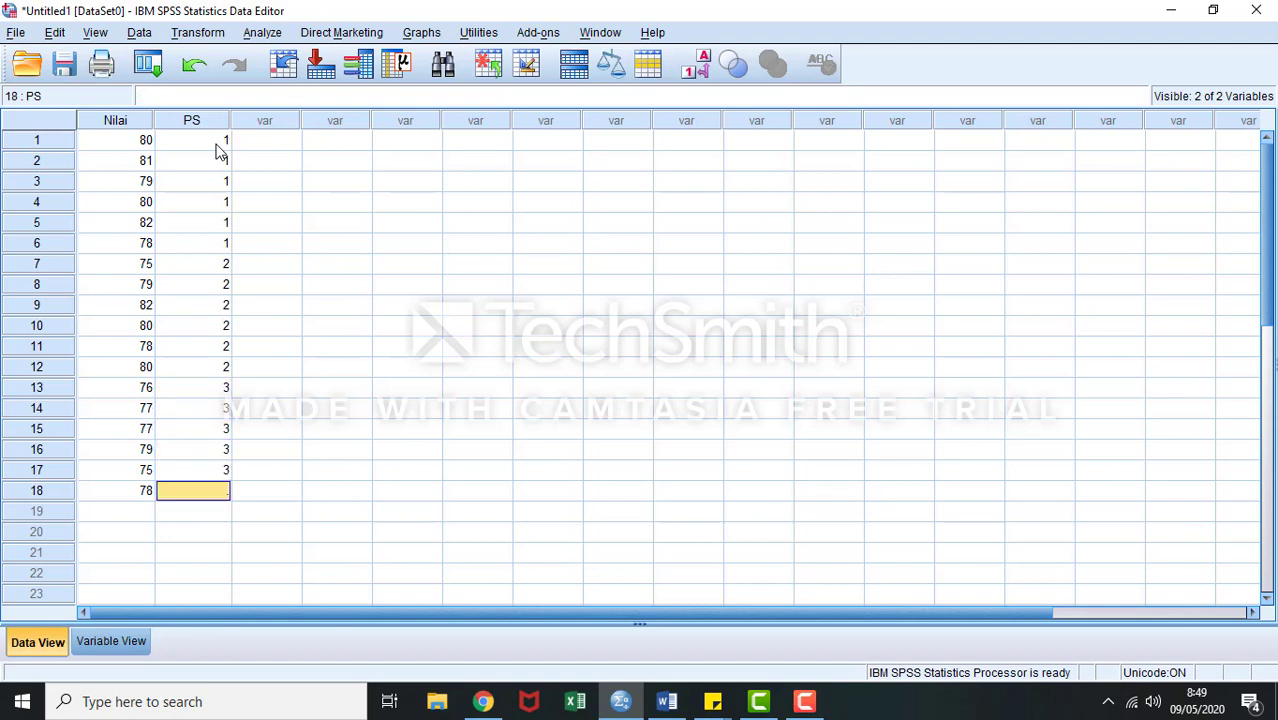
{"action": "type", "text": "3"}
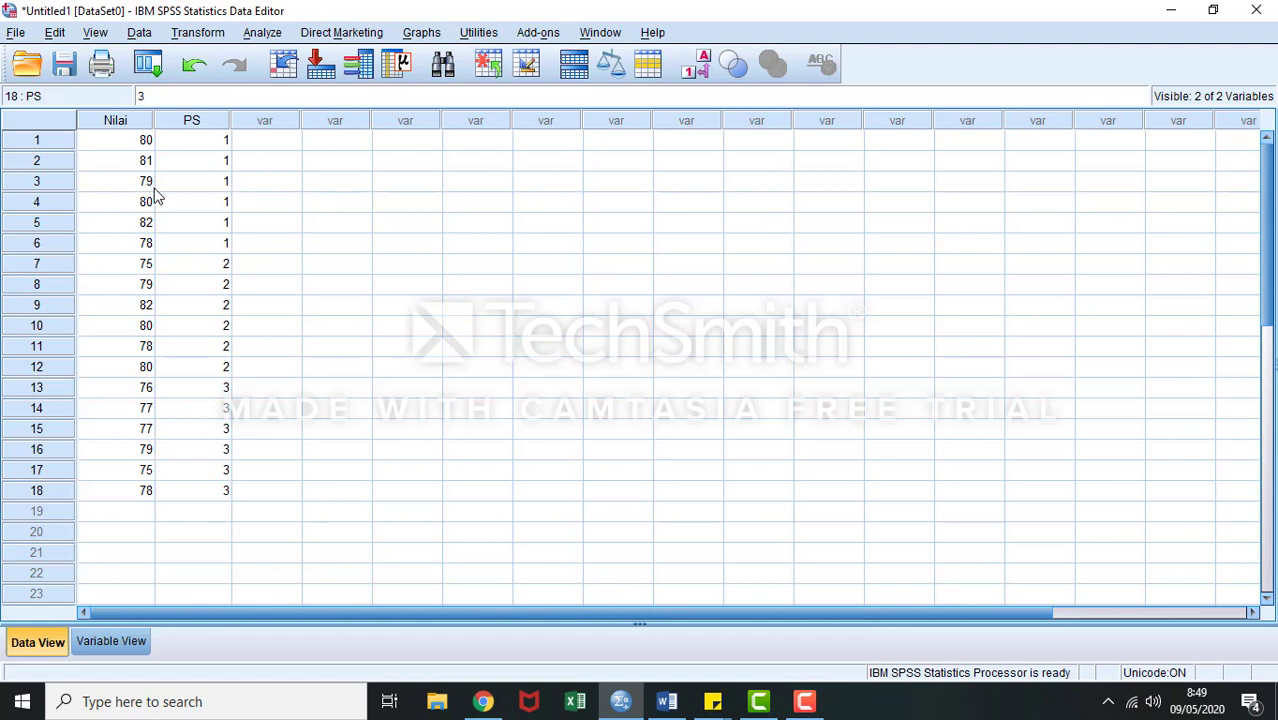
Start a One-Way ANOVA with Staitistik [Nilai] as the dependent variable, removing it from the dependent list and adding it again
{"action": "left_click", "coordinate": [262, 33]}
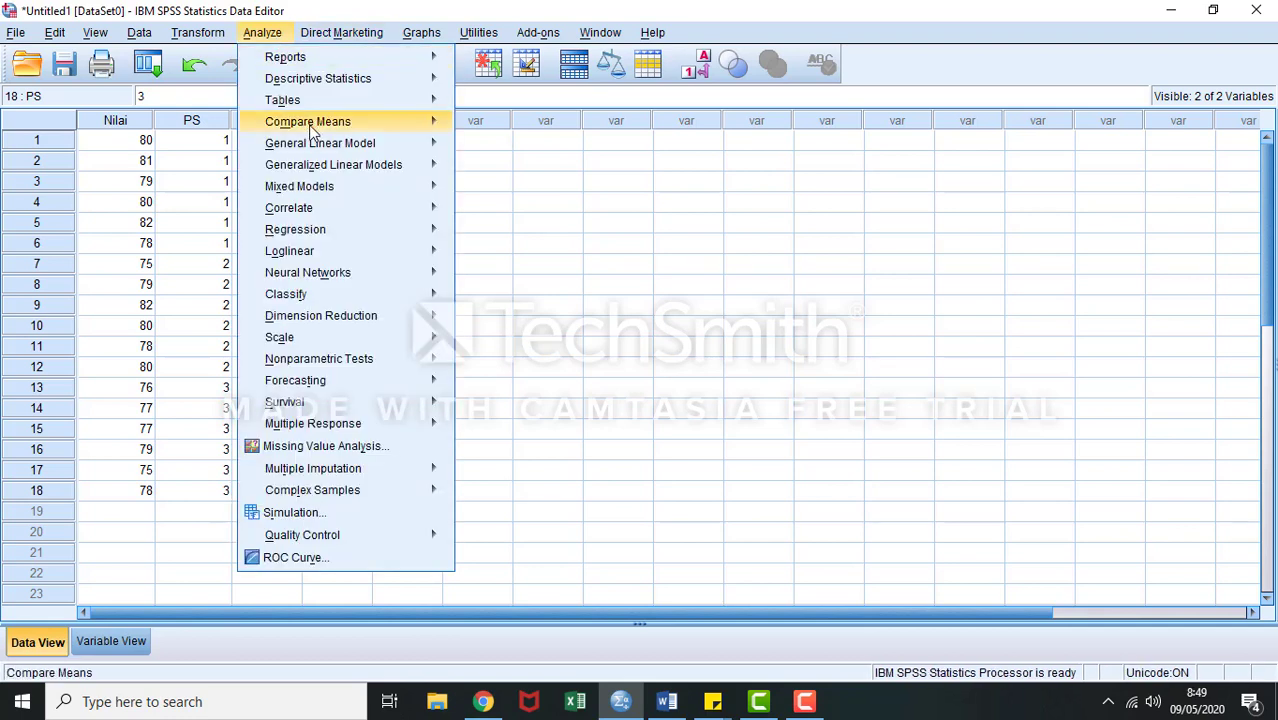
{"action": "mouse_move", "coordinate": [430, 143]}
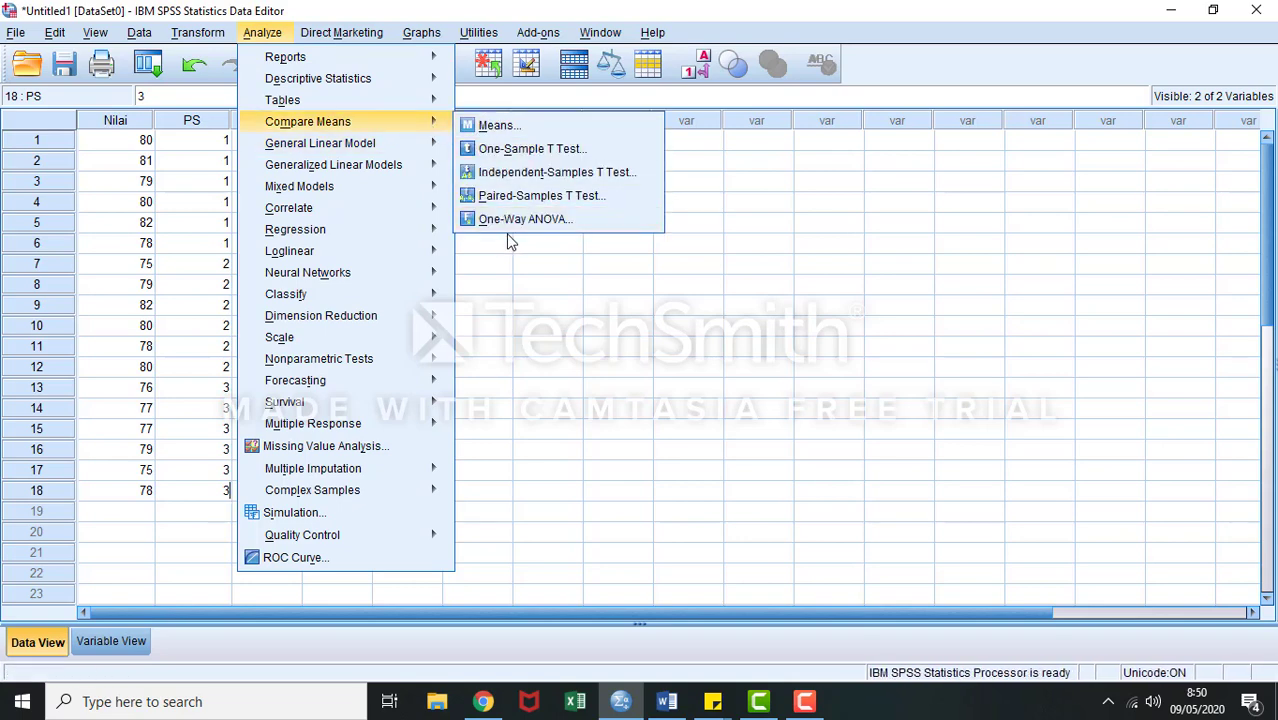
{"action": "left_click", "coordinate": [501, 222]}
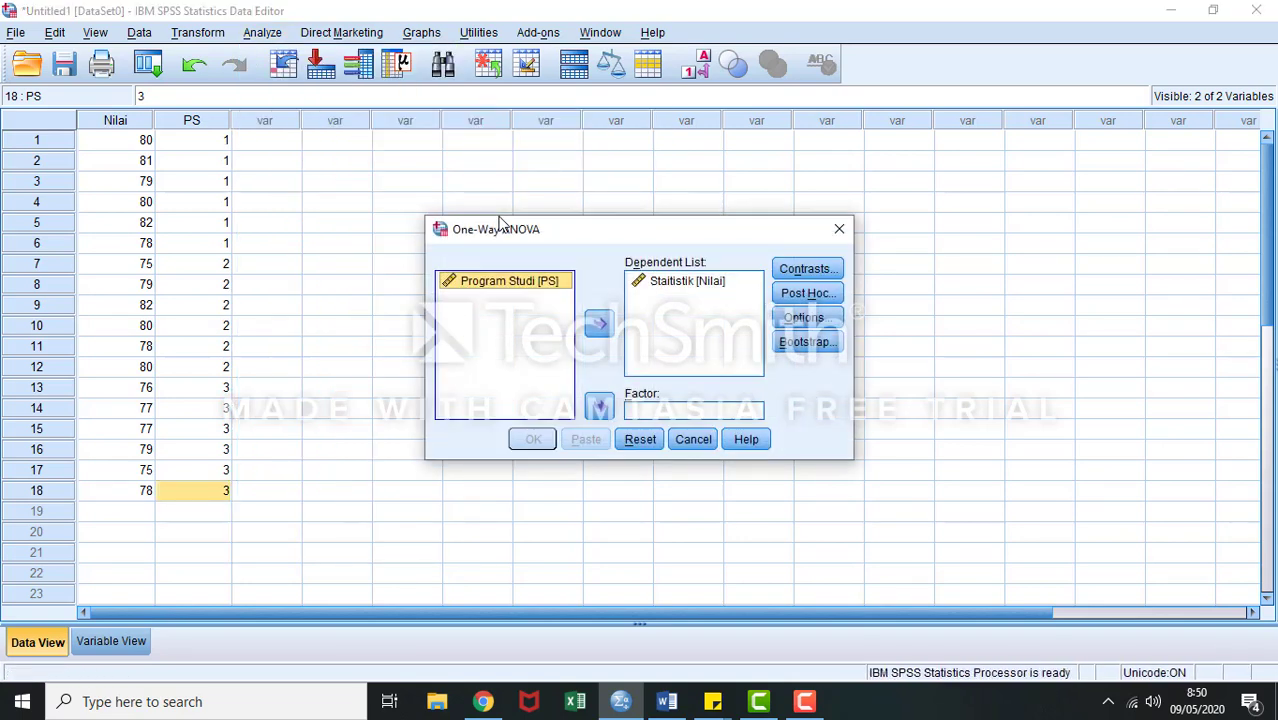
{"action": "left_click", "coordinate": [668, 283]}
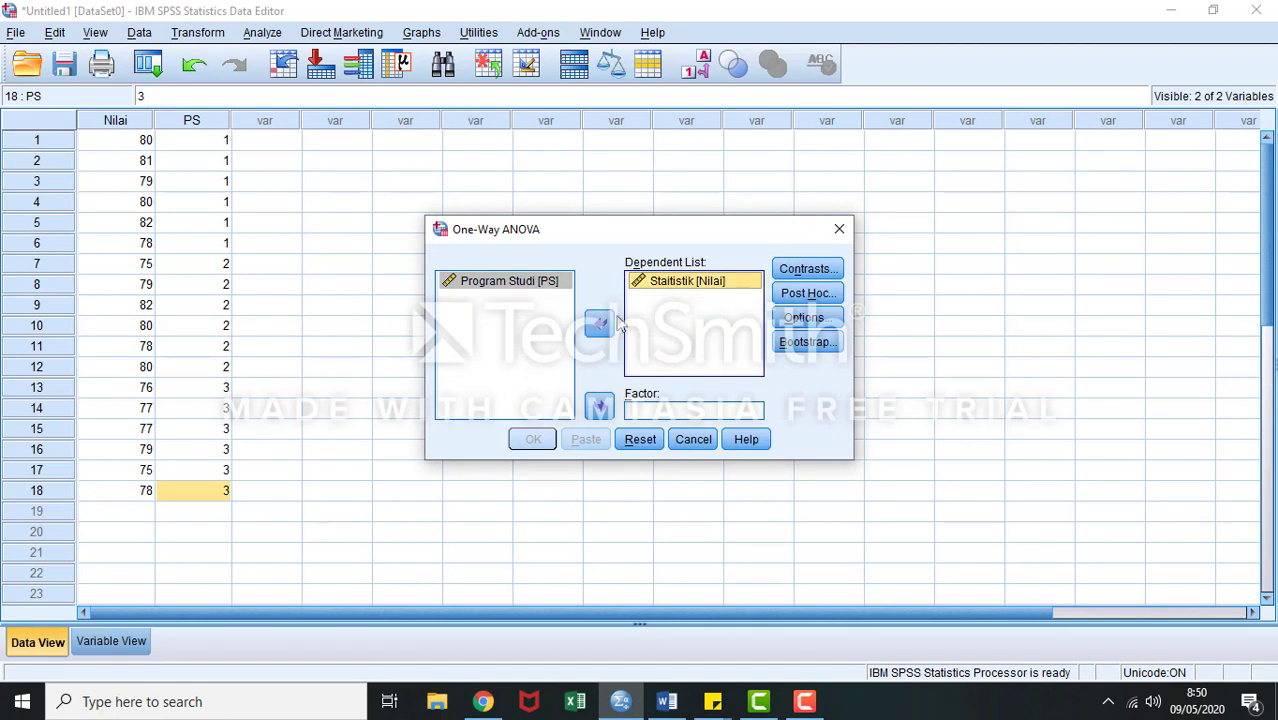
{"action": "left_click", "coordinate": [599, 322]}
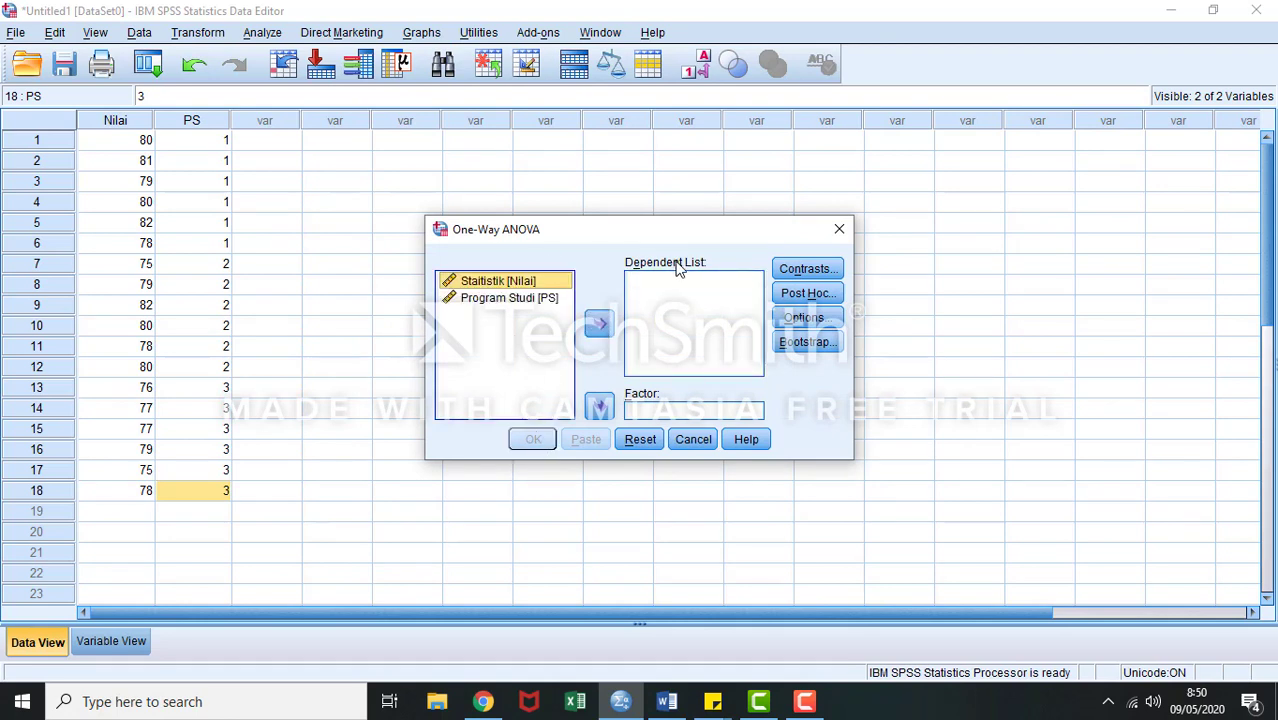
{"action": "left_click", "coordinate": [528, 284]}
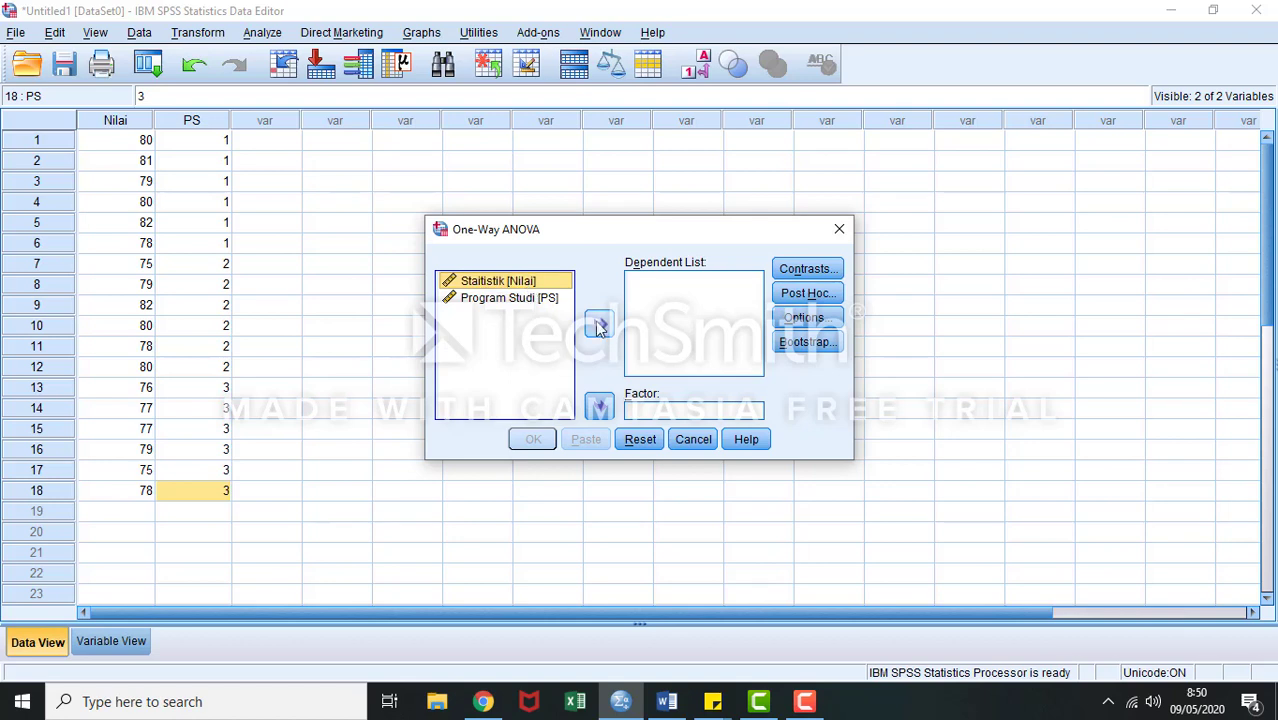
{"action": "left_click", "coordinate": [598, 327]}
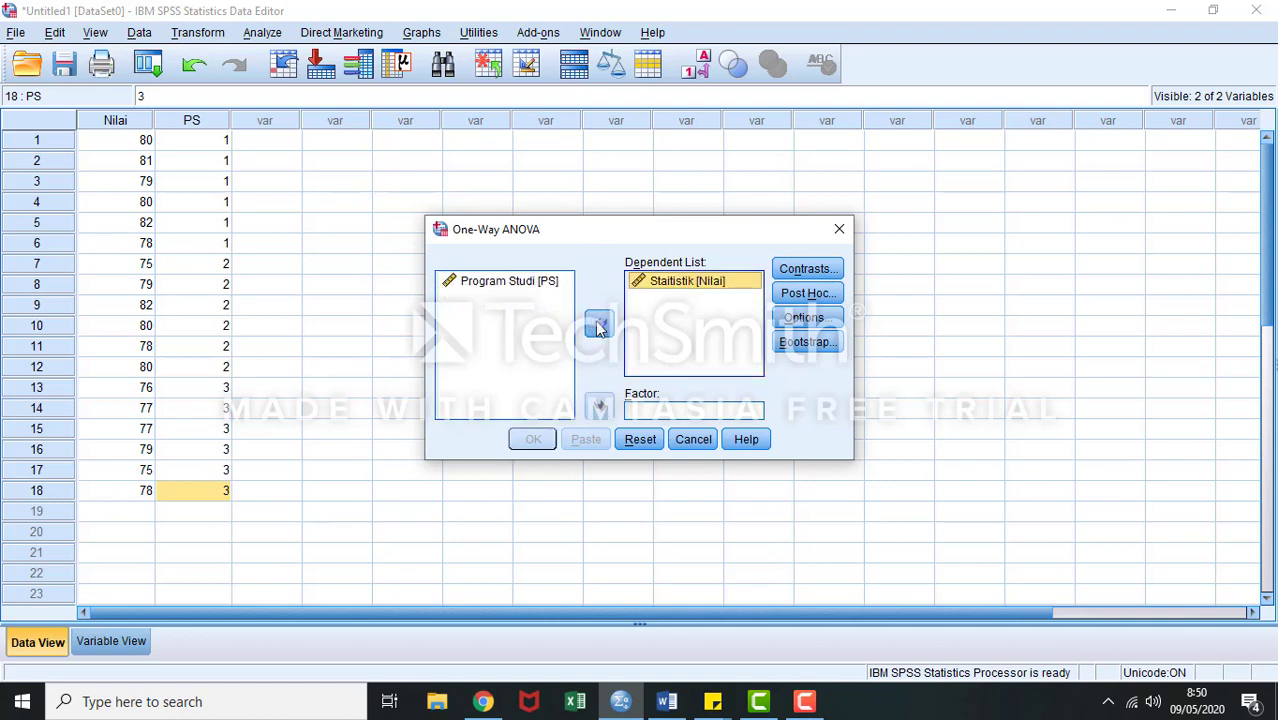
Run the ANOVA with Program Studi [PS] as the factor and check the Sig. value in the output table
{"action": "left_click", "coordinate": [519, 287]}
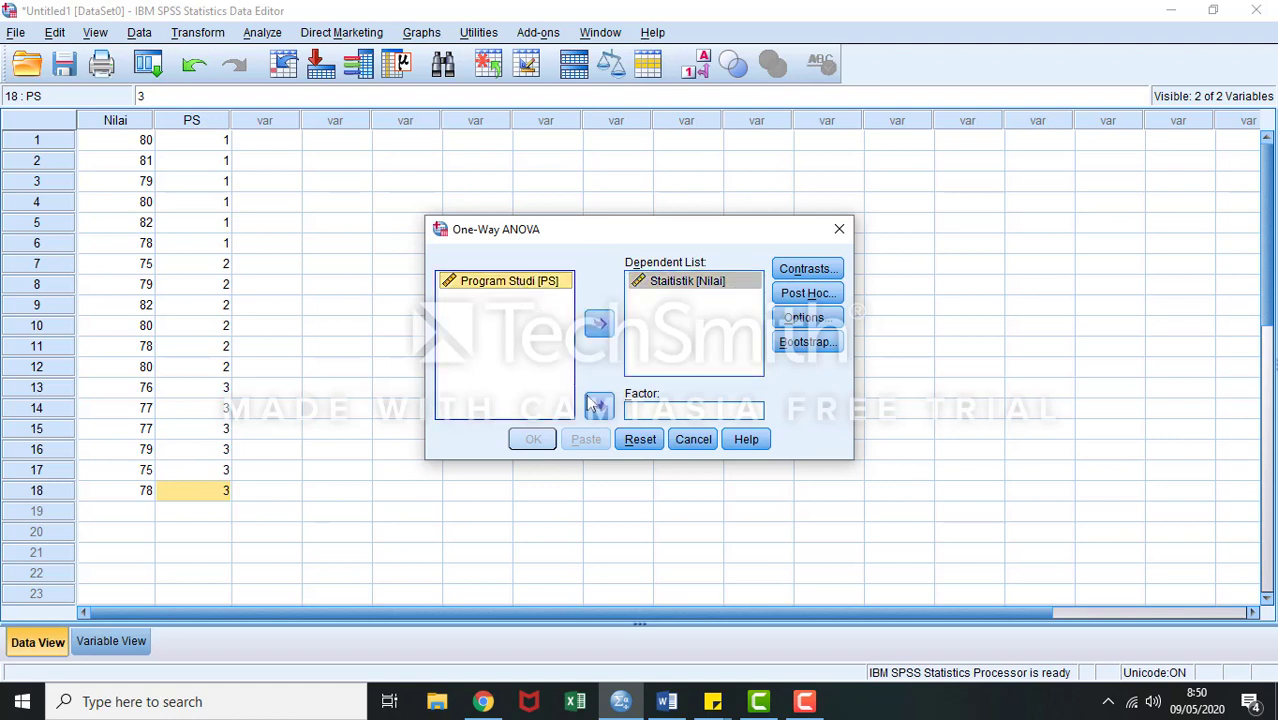
{"action": "left_click", "coordinate": [598, 408]}
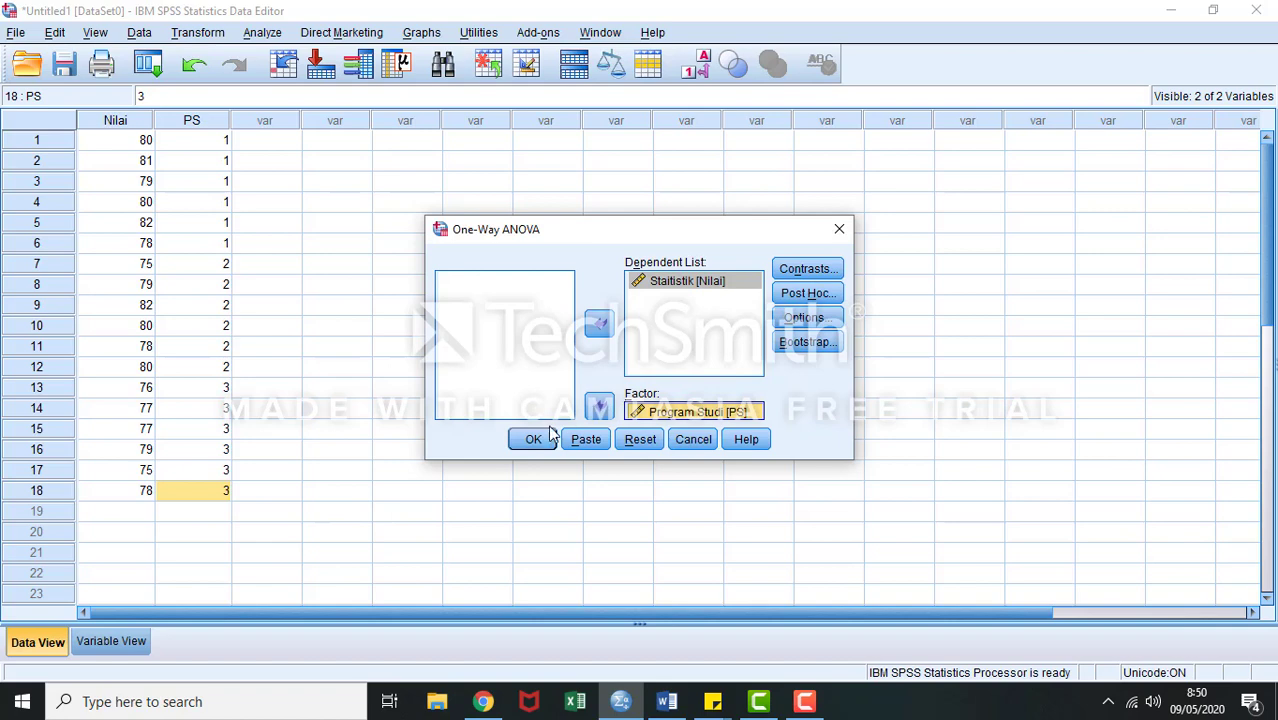
{"action": "left_click", "coordinate": [533, 440]}
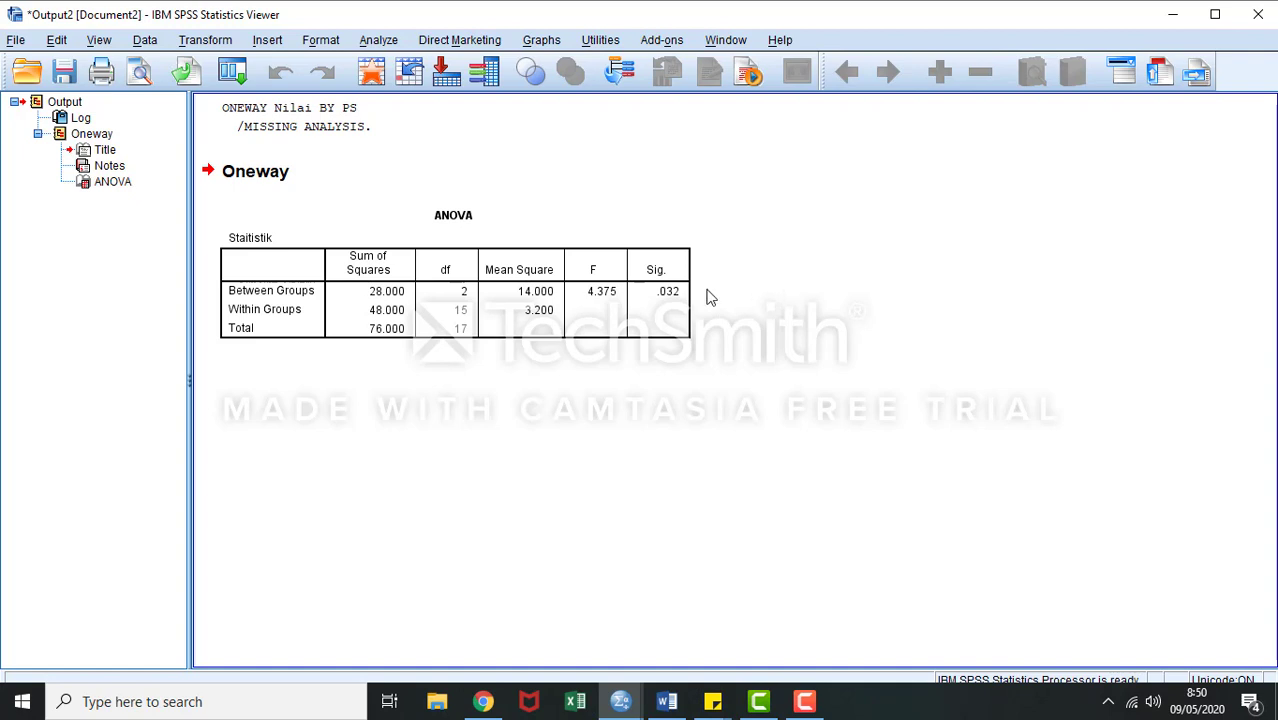
{"action": "left_click", "coordinate": [676, 290]}
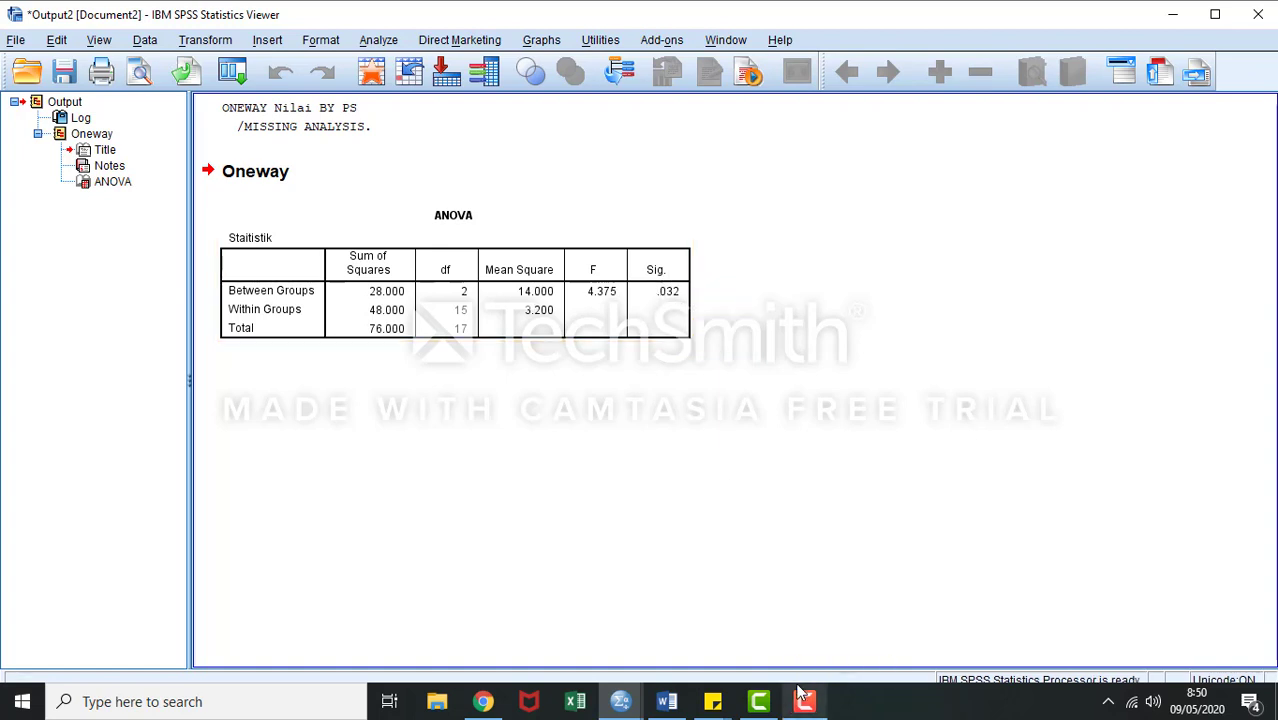
Switch back to the Word document and copy the conclusion sentence under "Membuat kesimpulan"
{"action": "left_click", "coordinate": [667, 703]}
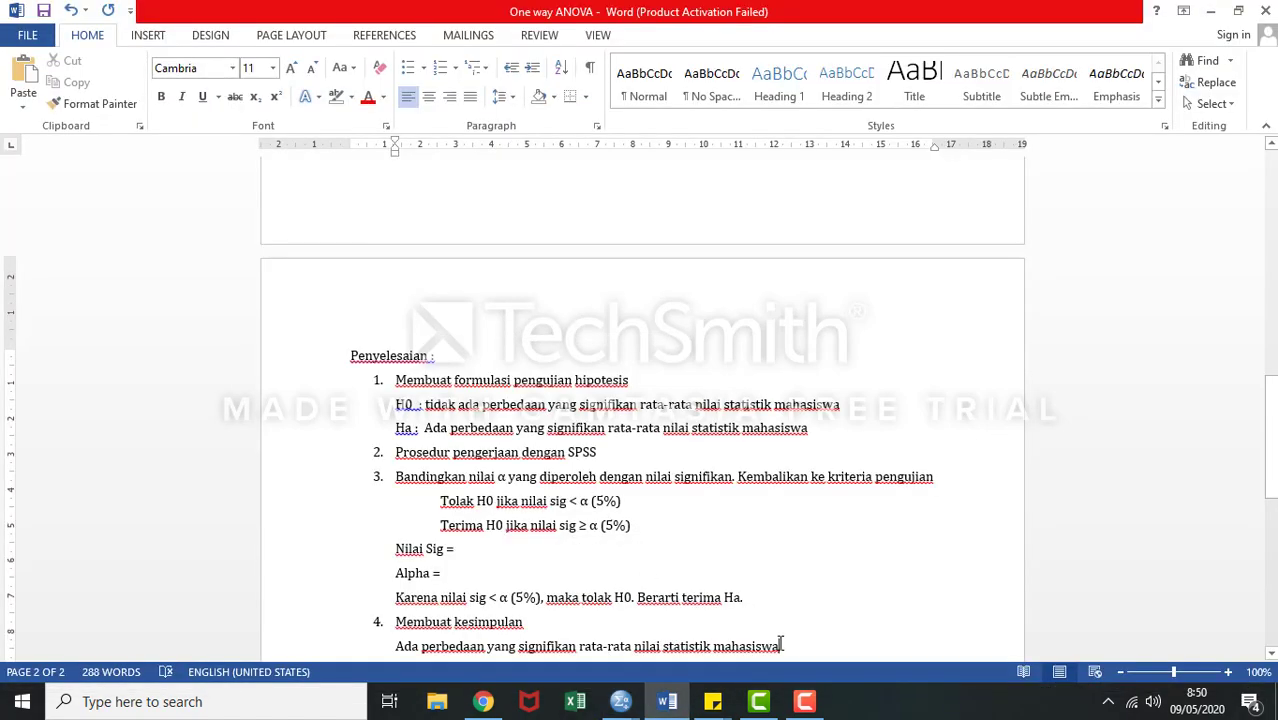
{"action": "left_click_drag", "start_coordinate": [733, 641], "coordinate": [400, 648]}
{"action": "key", "text": "ctrl+c"}
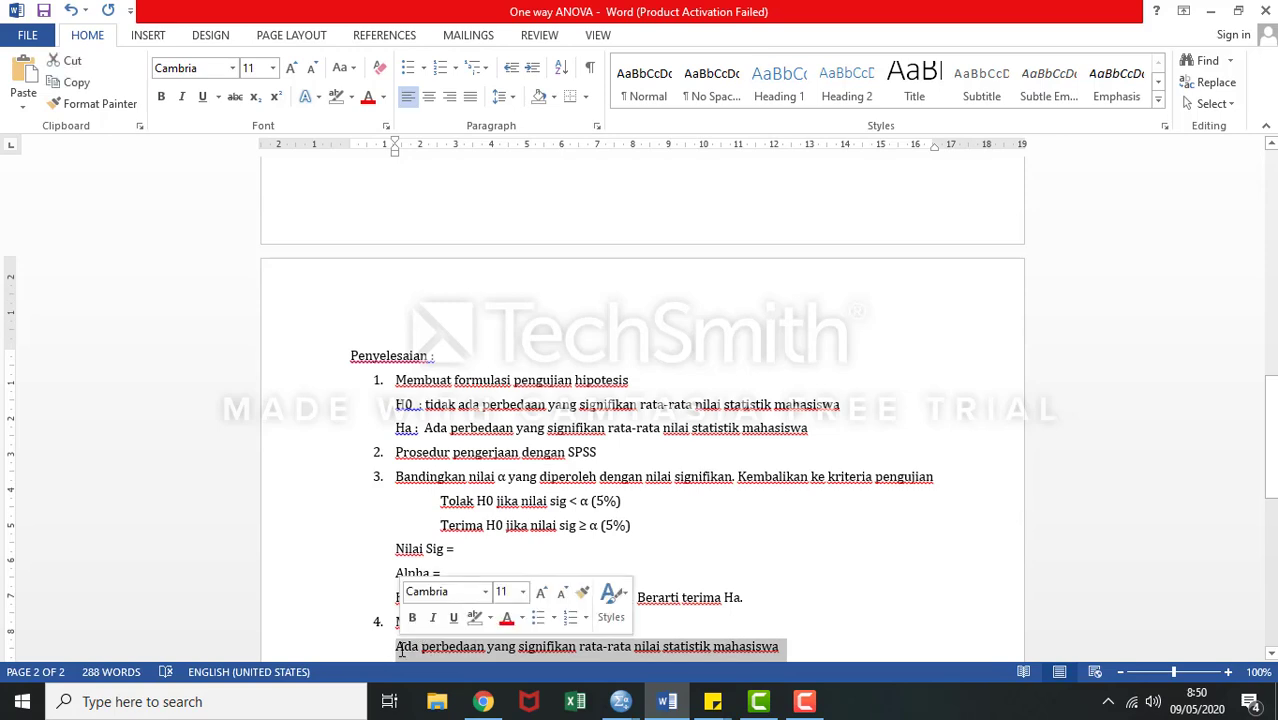
Delete the conclusion sentence under "Membuat kesimpulan" and remove the "<" sign from the "Karena nilai sig" line
{"action": "key", "text": "Delete"}
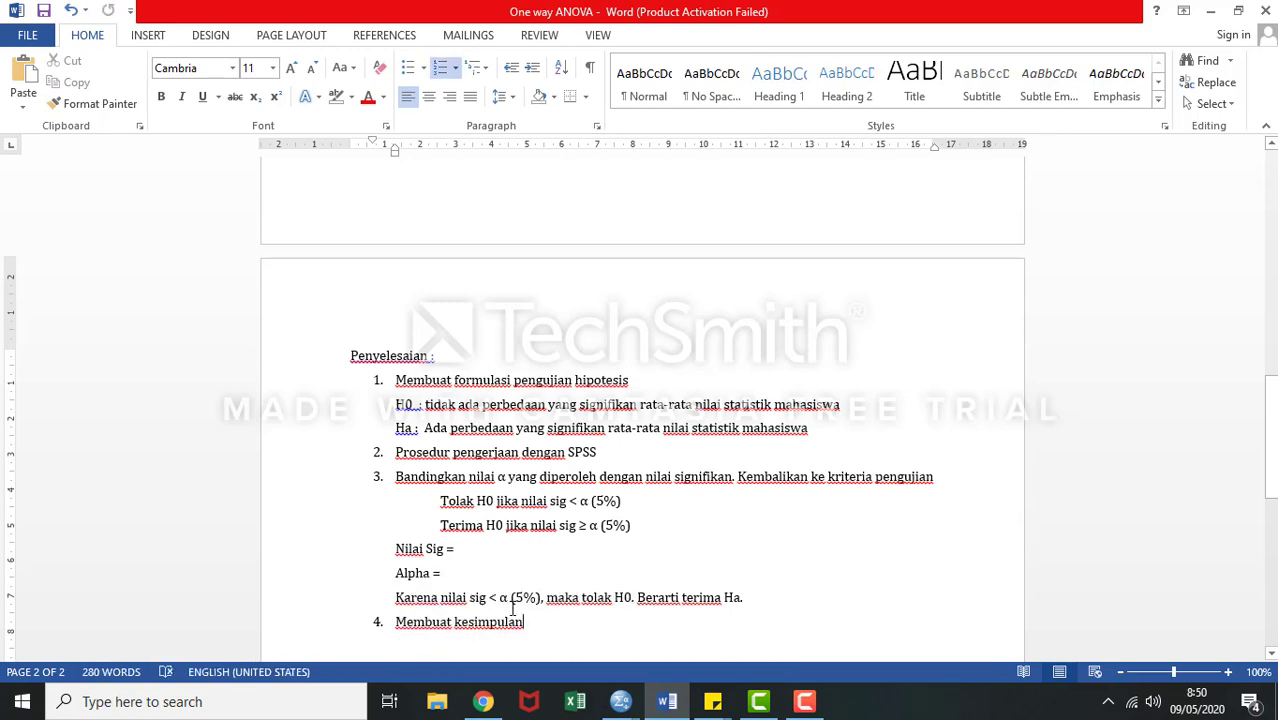
{"action": "left_click", "coordinate": [495, 604]}
{"action": "key", "text": "BackSpace"}
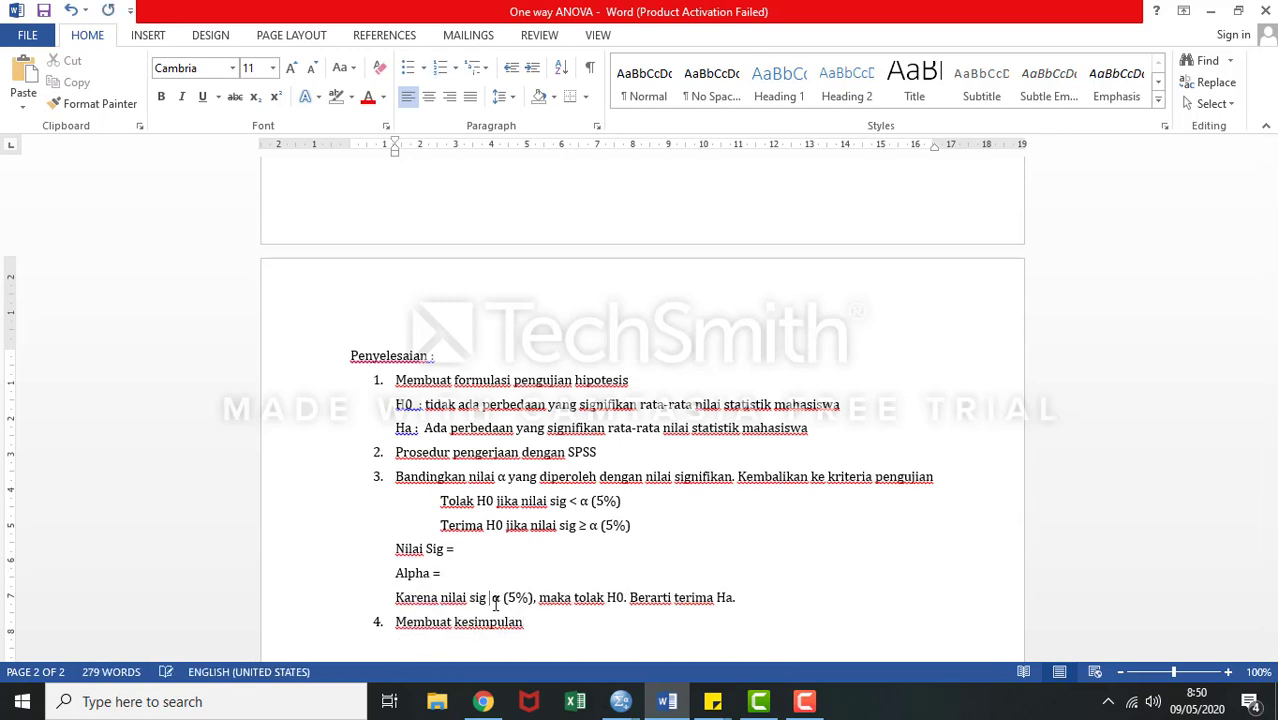
Fill in 0,032 after "Nilai Sig =" and 0,05 after "Alpha ="
{"action": "left_click", "coordinate": [471, 558]}
{"action": "type", "text": "0,032"}
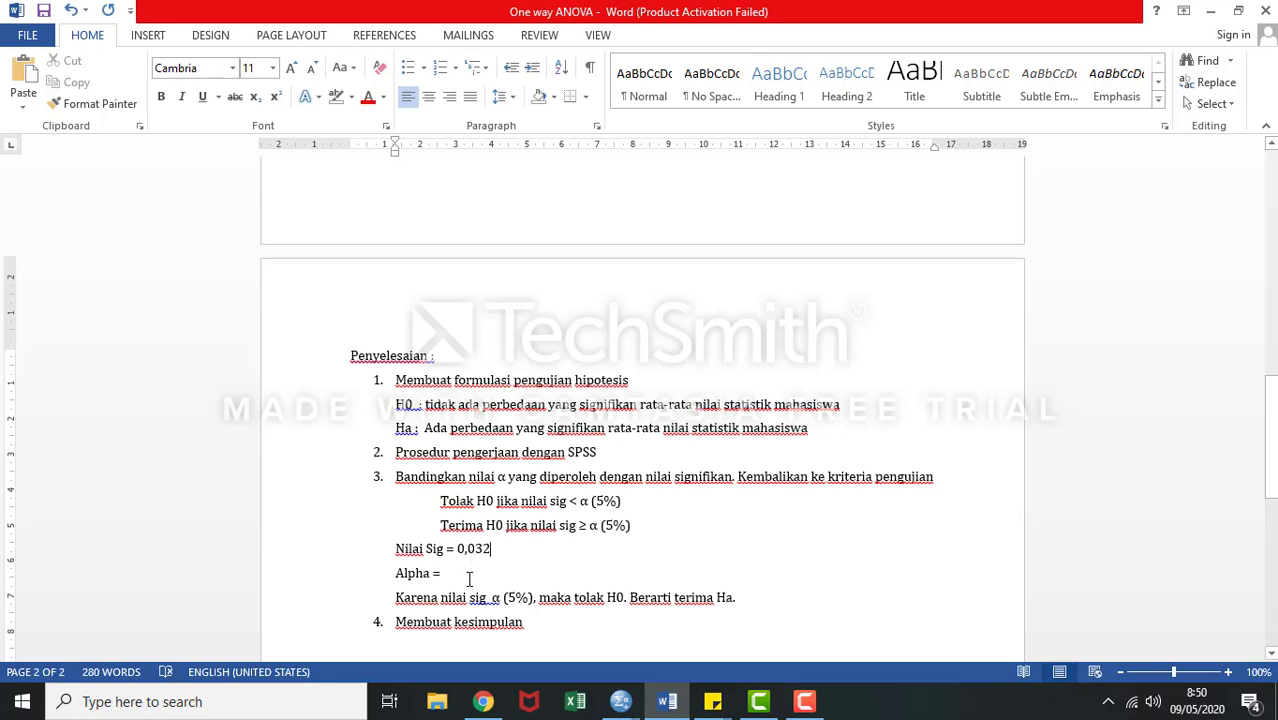
{"action": "left_click", "coordinate": [469, 578]}
{"action": "type", "text": "0,"}
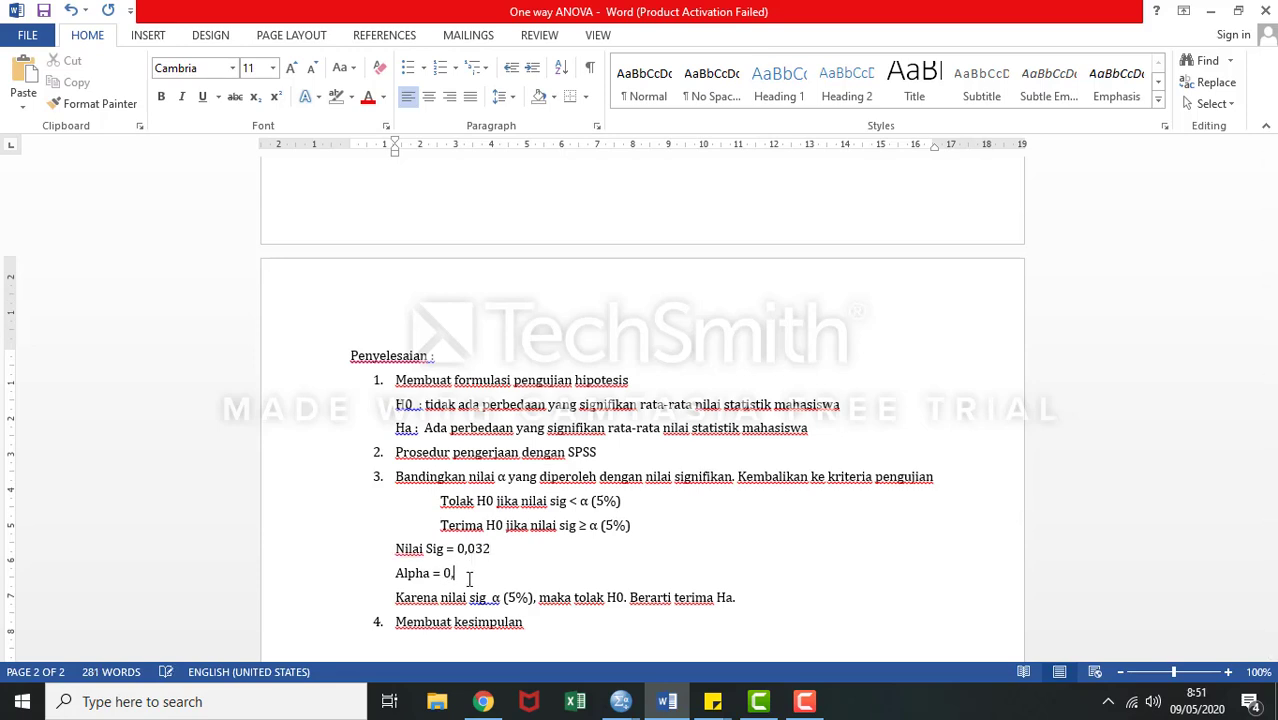
{"action": "type", "text": "05"}
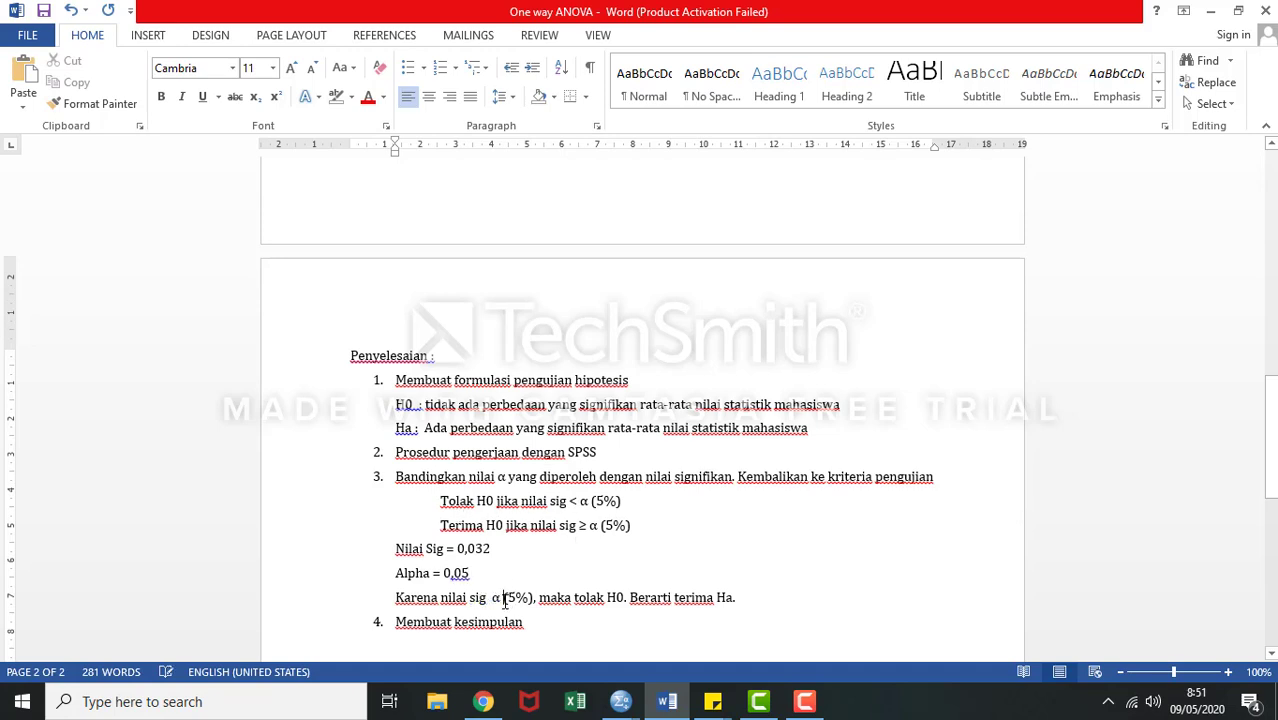
Insert a "<" sign between α and (5%) in the "Karena nilai sig" line
{"action": "left_click", "coordinate": [504, 598]}
{"action": "type", "text": "<"}
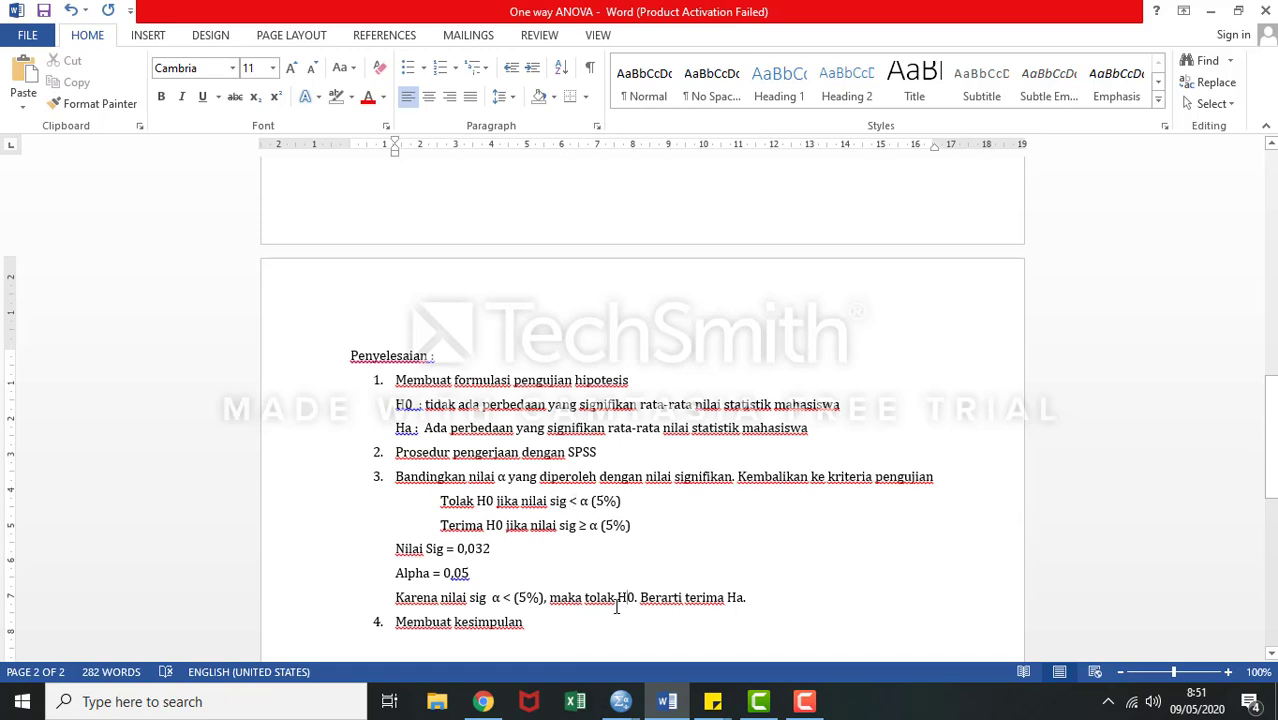
{"action": "left_click", "coordinate": [750, 597]}
Review the example problem's score table and research question on page 1, and return to the "Membuat kesimpulan" item on page 2
{"action": "left_click", "coordinate": [489, 644]}
{"action": "key", "text": "Up"}
{"action": "key", "text": "Up"}
{"action": "key", "text": "Up"}
{"action": "key", "text": "Up"}
{"action": "key", "text": "Up"}
{"action": "key", "text": "Up"}
{"action": "key", "text": "Up"}
{"action": "key", "text": "Up"}
{"action": "key", "text": "Up"}
{"action": "key", "text": "Up"}
{"action": "key", "text": "Up"}
{"action": "key", "text": "Up"}
{"action": "key", "text": "Up"}
{"action": "key", "text": "Up"}
{"action": "key", "text": "Up"}
{"action": "key", "text": "Up"}
{"action": "key", "text": "Up"}
{"action": "key", "text": "Up"}
{"action": "key", "text": "Up"}
{"action": "key", "text": "Up"}
{"action": "key", "text": "Up"}
{"action": "key", "text": "Up"}
{"action": "key", "text": "Up"}
{"action": "key", "text": "Up"}
{"action": "key", "text": "Up"}
{"action": "key", "text": "Up"}
{"action": "key", "text": "Up"}
{"action": "key", "text": "Up"}
{"action": "key", "text": "Up"}
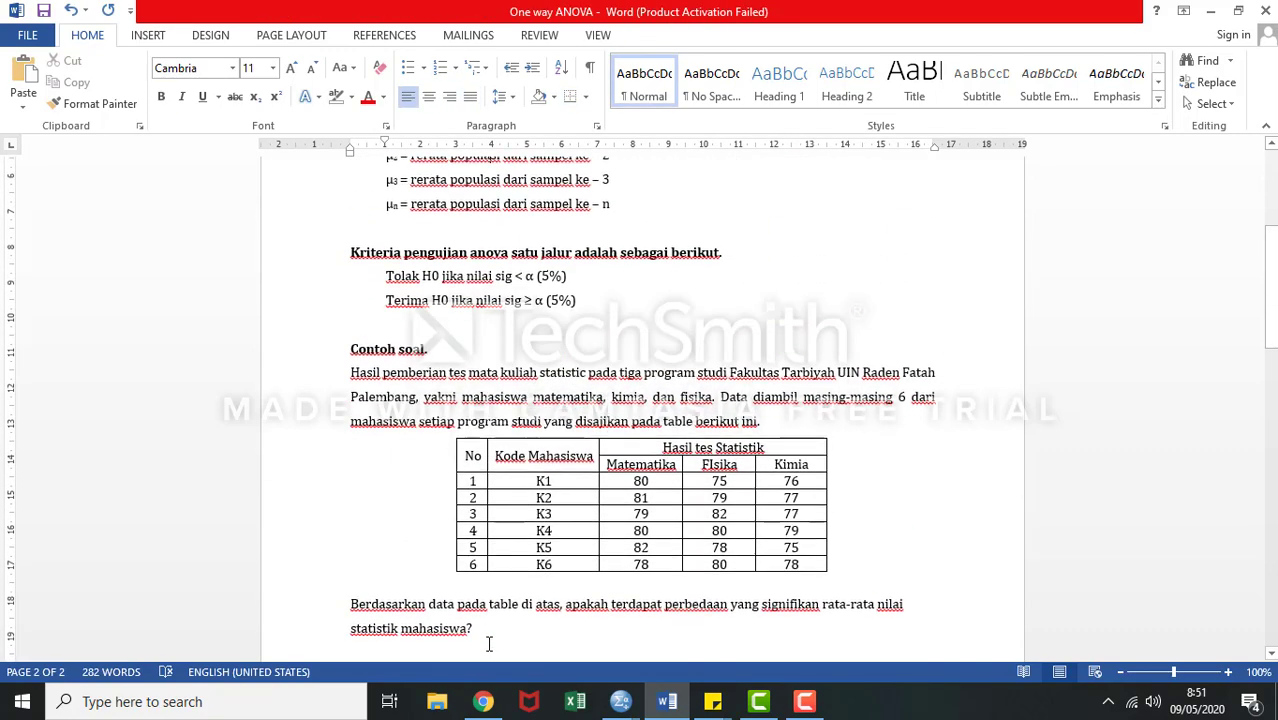
{"action": "key", "text": "Down"}
{"action": "key", "text": "Down"}
{"action": "key", "text": "Down"}
{"action": "key", "text": "Down"}
{"action": "key", "text": "Down"}
{"action": "key", "text": "Down"}
{"action": "key", "text": "Down"}
{"action": "key", "text": "Down"}
{"action": "key", "text": "Down"}
{"action": "key", "text": "Down"}
{"action": "key", "text": "Down"}
{"action": "key", "text": "Down"}
{"action": "key", "text": "Down"}
{"action": "key", "text": "Down"}
{"action": "key", "text": "Down"}
{"action": "key", "text": "Down"}
{"action": "key", "text": "Down"}
{"action": "key", "text": "Down"}
{"action": "key", "text": "Down"}
{"action": "key", "text": "Down"}
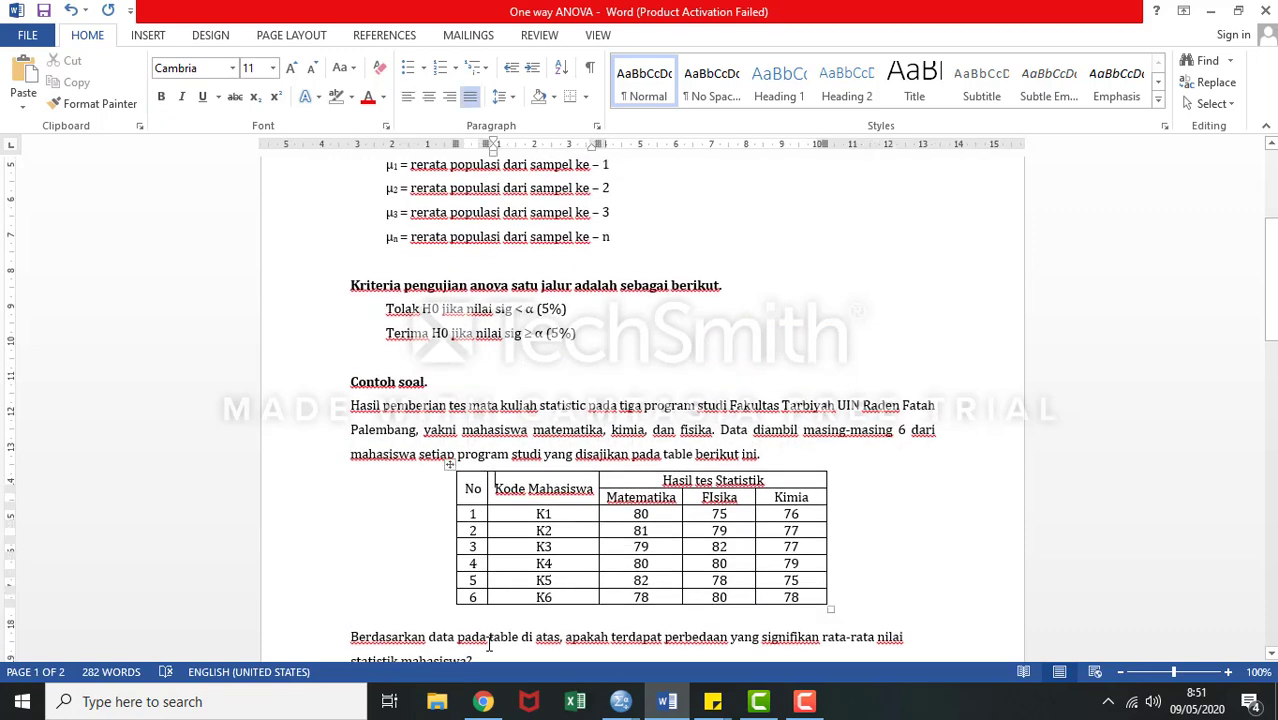
{"action": "key", "text": "Down"}
{"action": "key", "text": "Down"}
{"action": "key", "text": "Down"}
{"action": "key", "text": "Down"}
{"action": "key", "text": "Down"}
{"action": "key", "text": "Down"}
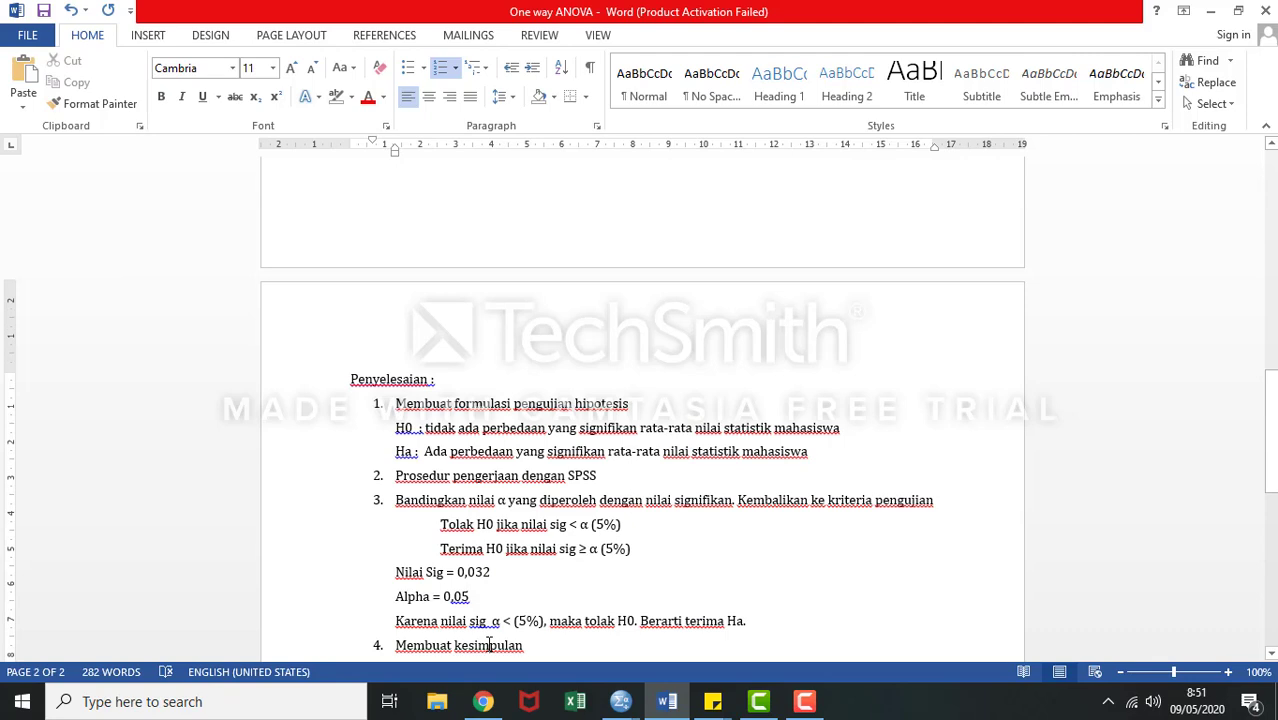
Paste the copied sentence "Ada perbedaan yang signifikan rata-rata nilai statistik mahasiswa" on an unnumbered line below "Membuat kesimpulan"
{"action": "left_click", "coordinate": [527, 650]}
{"action": "key", "text": "Return"}
{"action": "key", "text": "ctrl+v"}
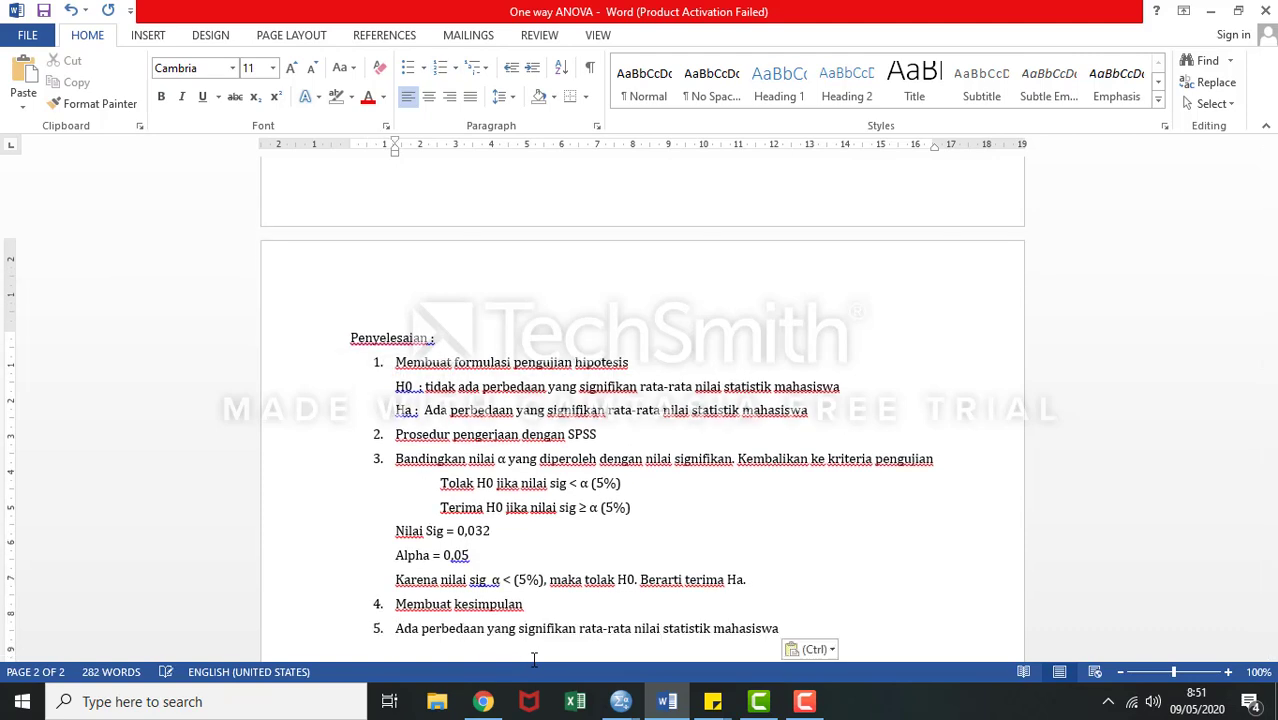
{"action": "left_click", "coordinate": [397, 628]}
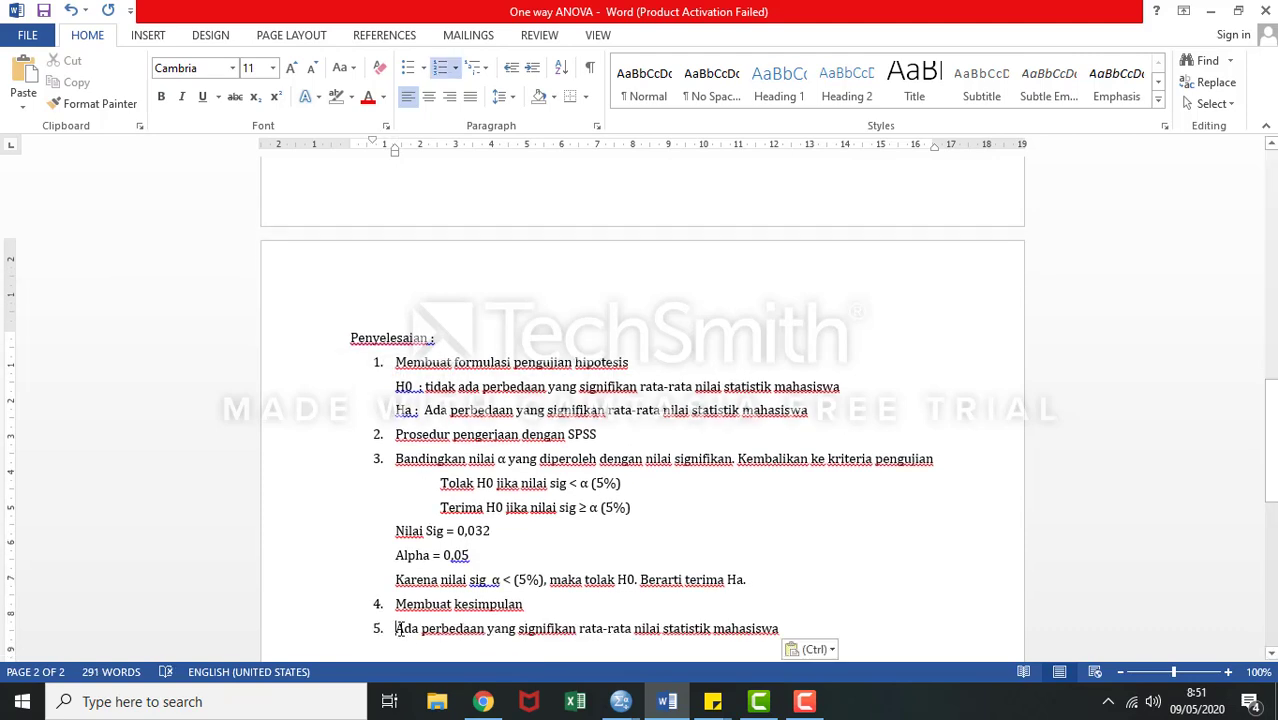
{"action": "key", "text": "BackSpace"}
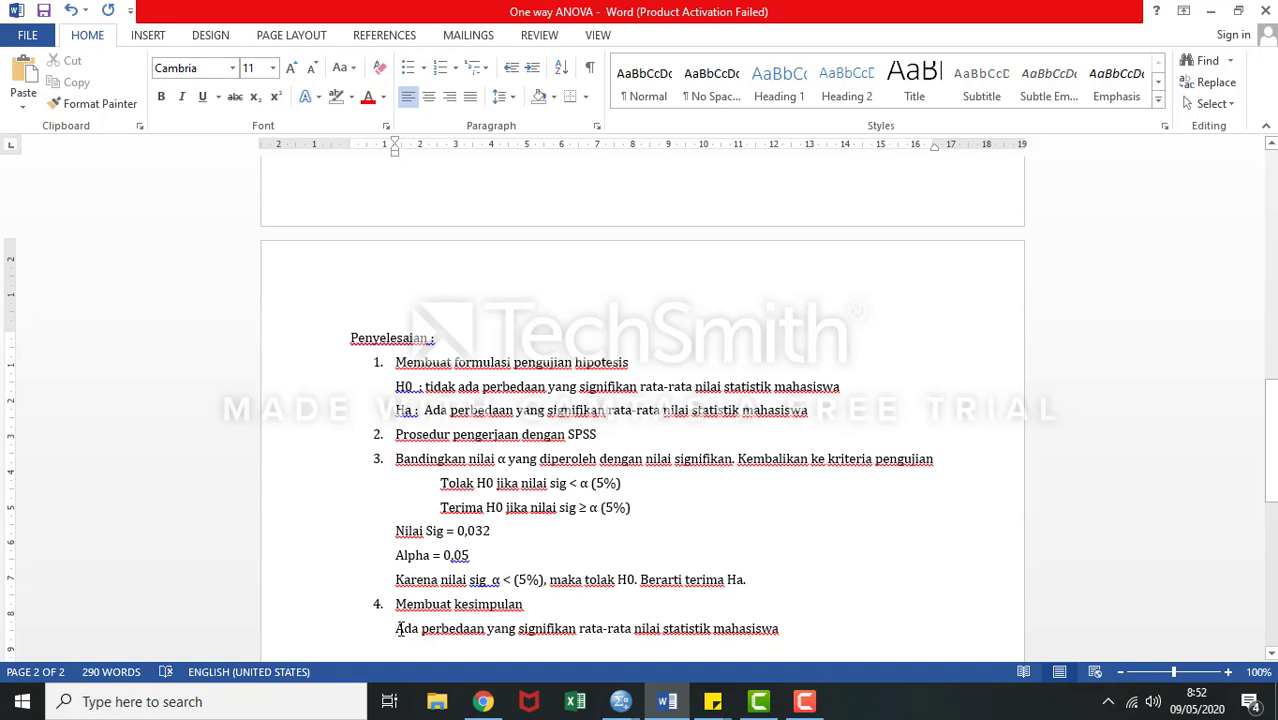